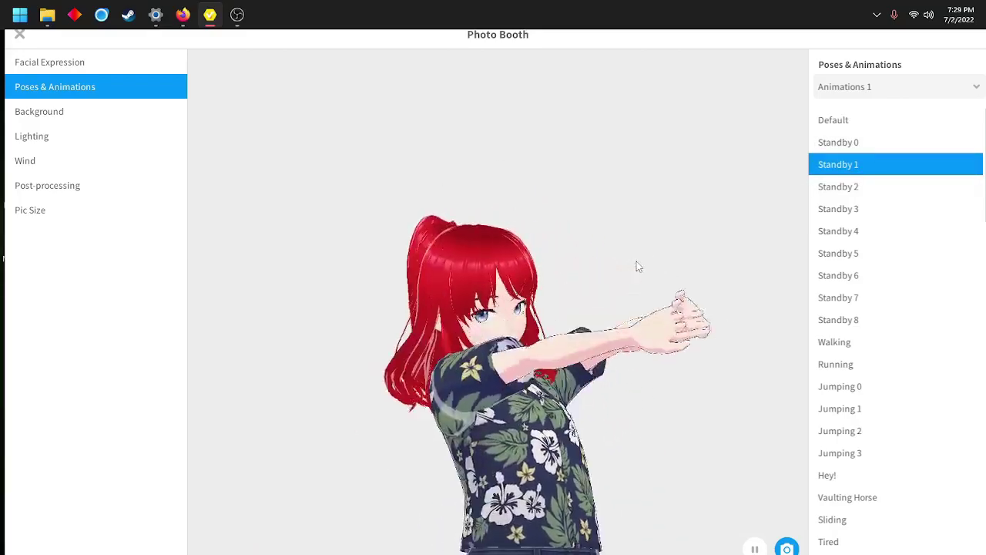
- Preview the Animations 1 motions on the character, moving from Standby 1 down to Standby 5
scroll(534, 315, "up", 3)
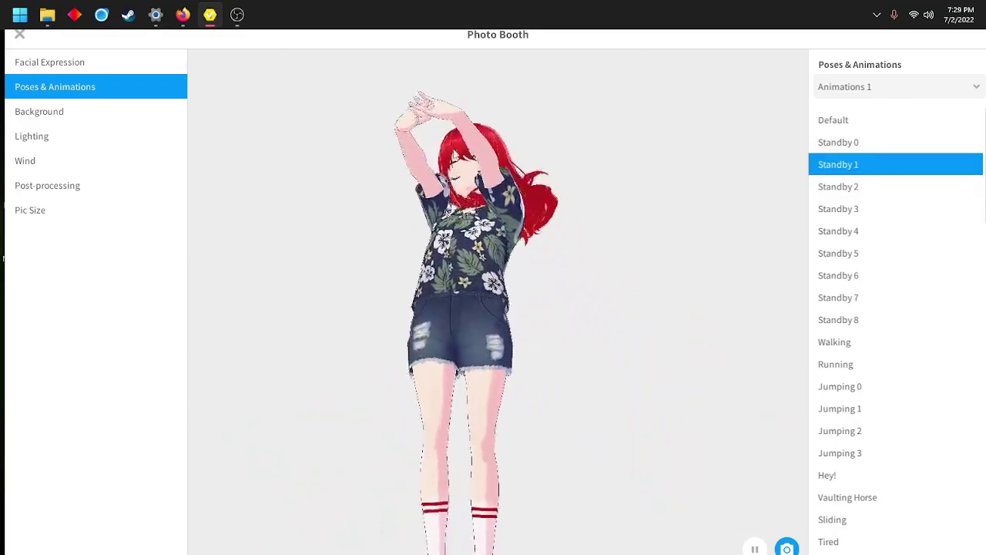
scroll(626, 252, "up", 3)
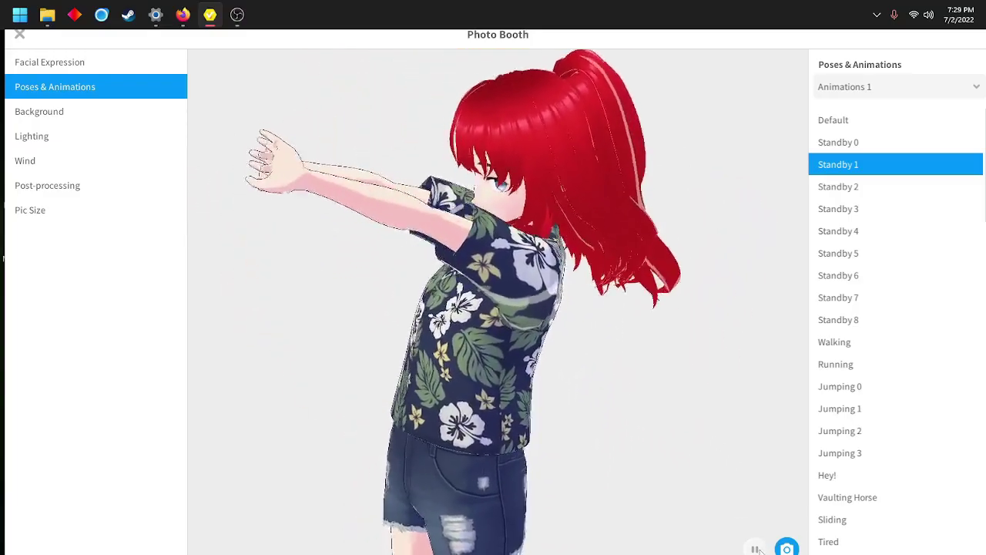
key("Down")
key("Down")
key("Down")
key("Down")
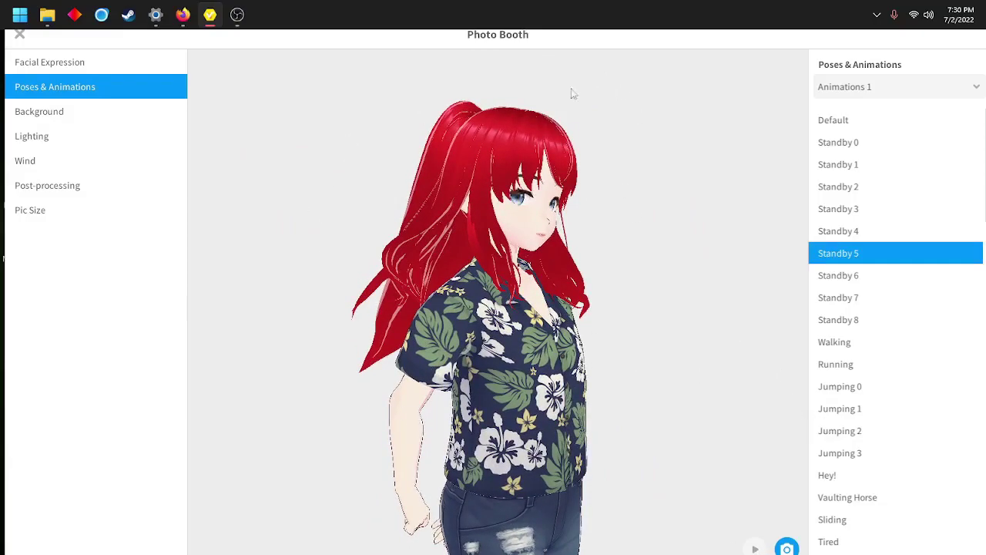
key("Right")
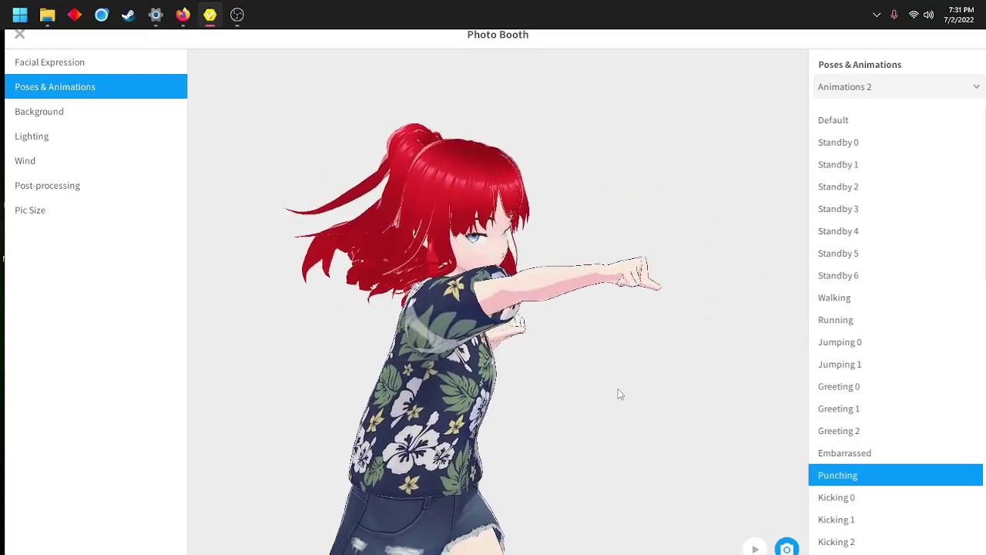
- Switch Poses & Animations to Posing mode and apply the Greeting preset pose
left_click(863, 86)
left_click(864, 162)
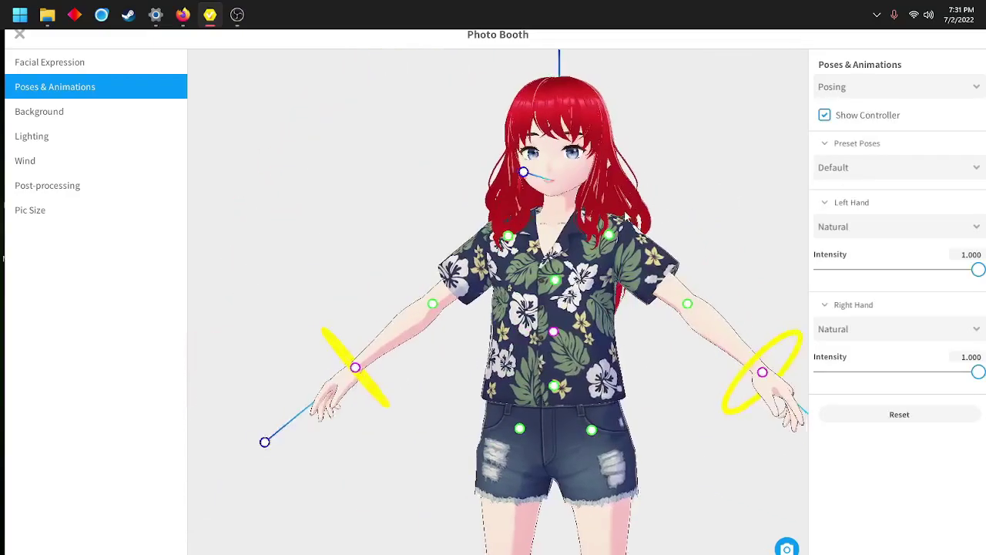
left_click(876, 169)
left_click(858, 223)
- Apply the Fighting preset pose and move the character's left hand inward with its controller
left_click(860, 171)
scroll(868, 239, "down", 6)
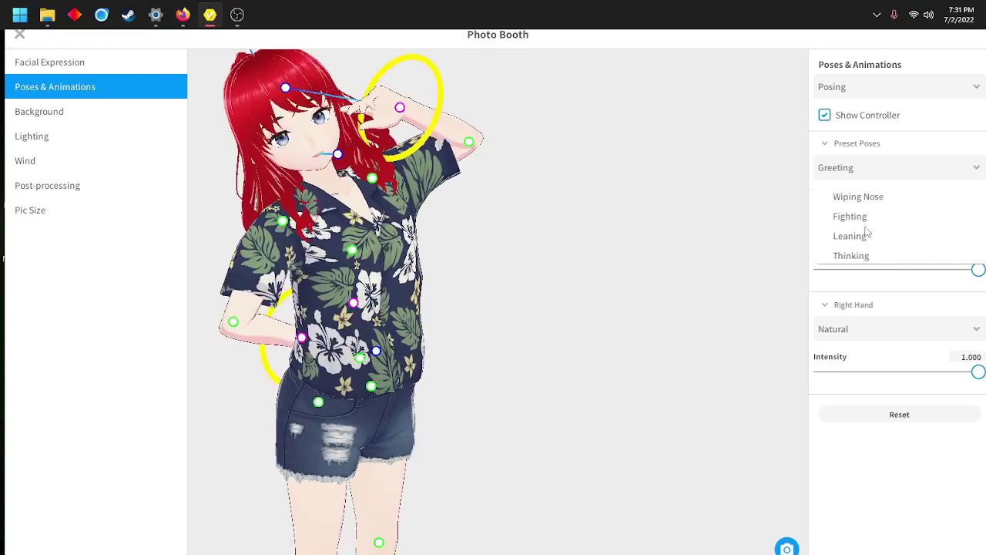
left_click(862, 219)
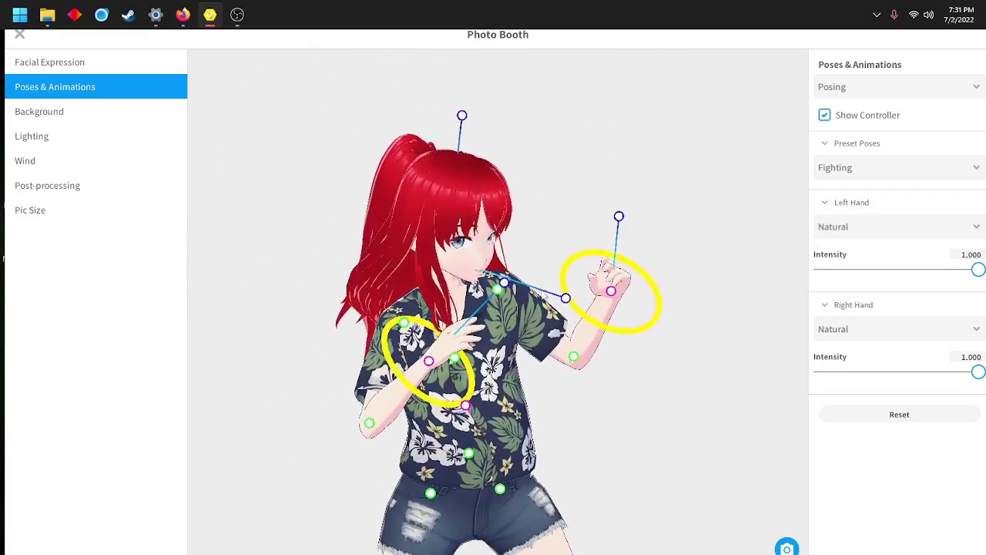
left_click_drag(611, 292, 563, 326)
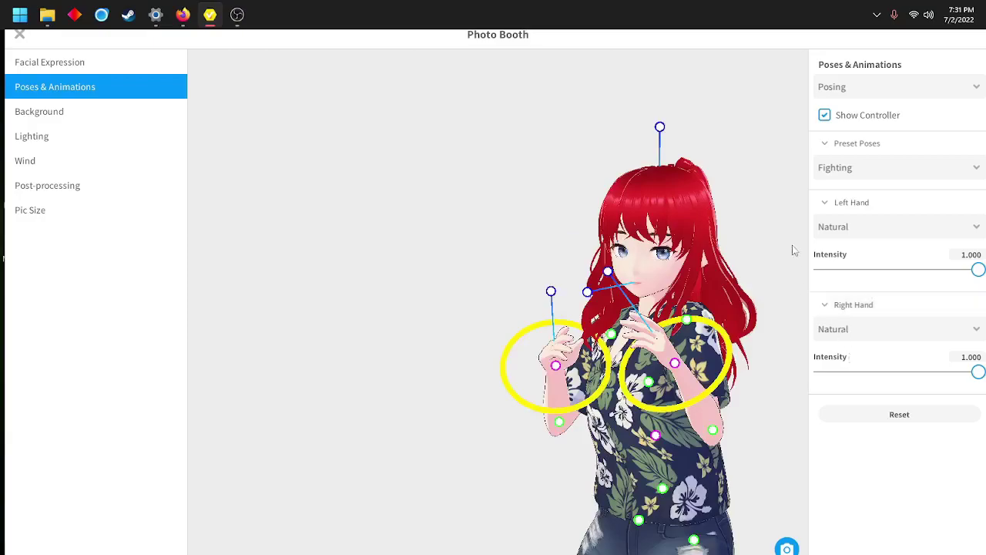
- Set both the left and right hand shapes to Grip
left_click(850, 238)
left_click(843, 281)
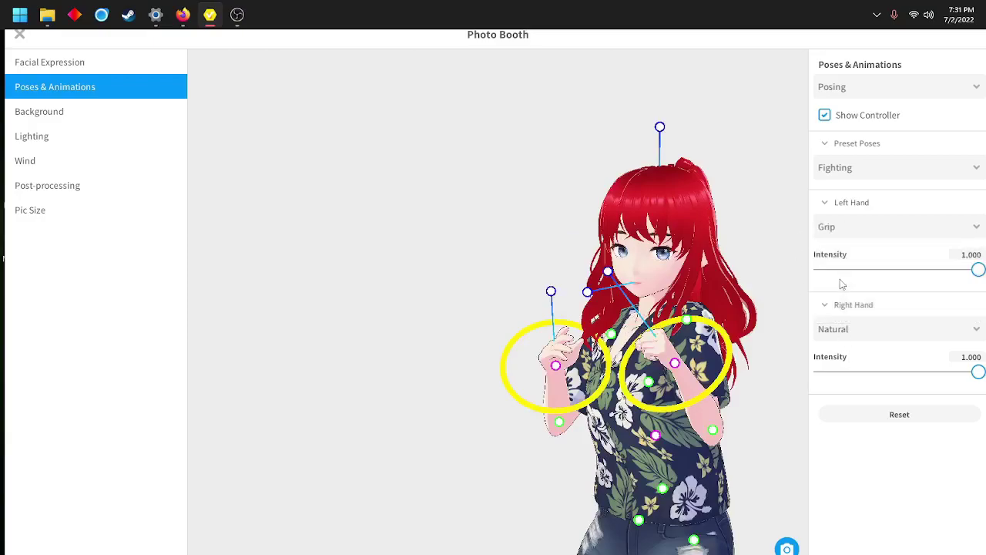
left_click_drag(745, 275, 462, 271)
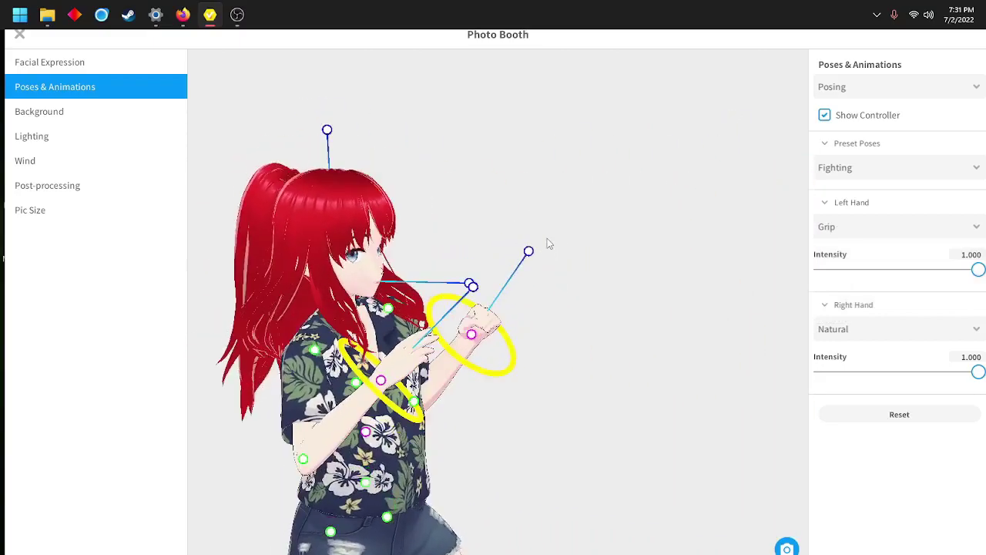
left_click(863, 330)
left_click(829, 379)
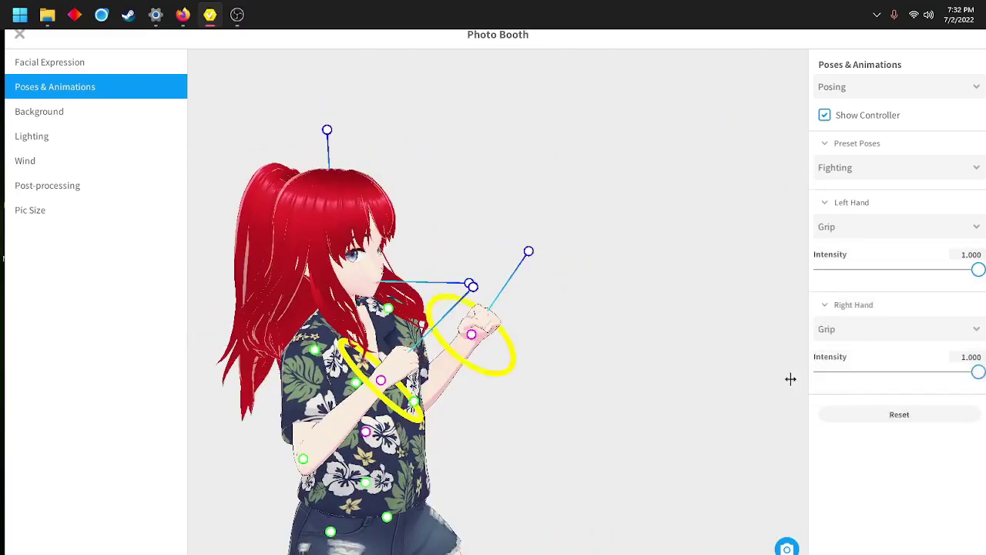
- Change the right hand shape to Victory Hand
left_click(868, 328)
scroll(868, 396, "down", 2)
left_click(863, 352)
left_click_drag(524, 281, 332, 239)
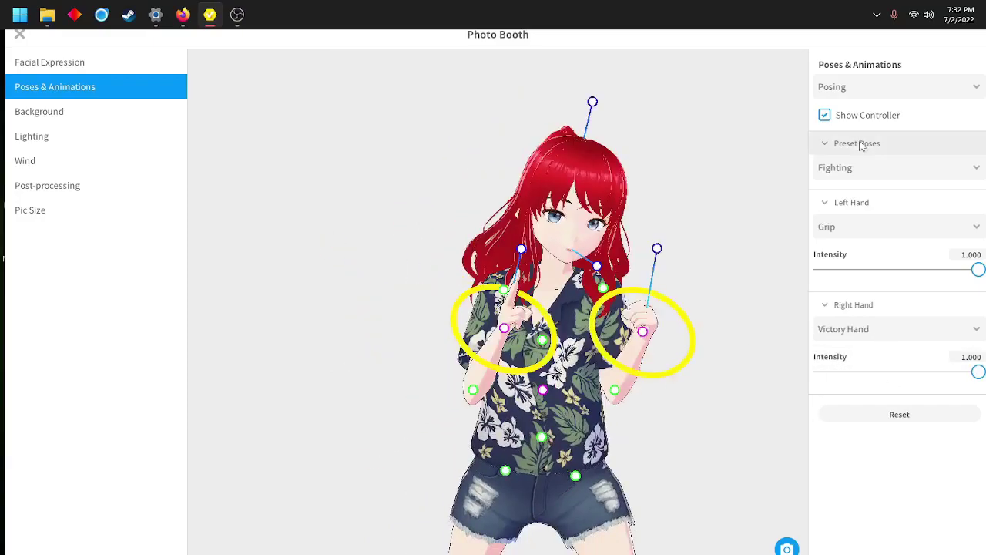
- Apply the This Way preset pose and set the right hand shape to Natural
left_click(861, 169)
scroll(869, 241, "down", 1)
left_click(855, 241)
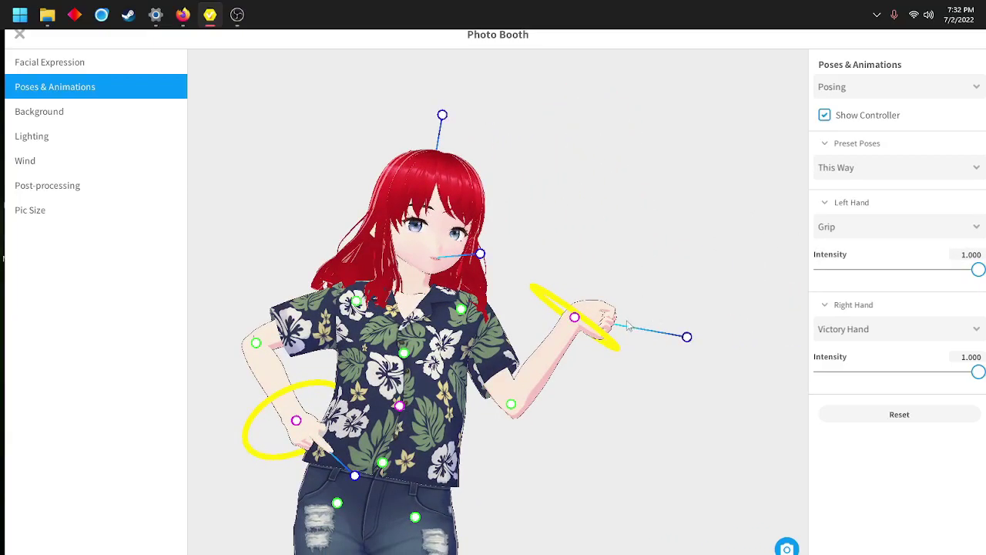
left_click(863, 339)
left_click(857, 360)
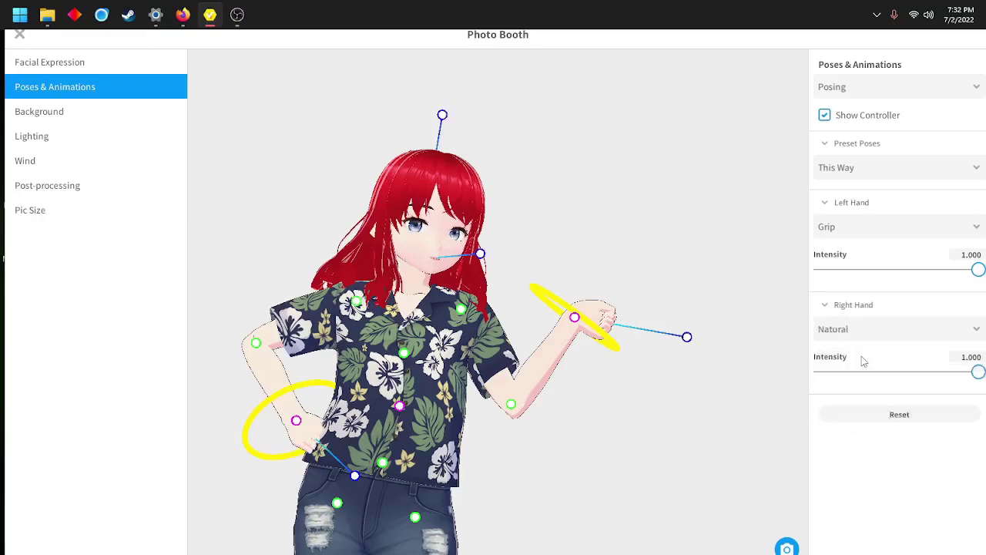
- Set the left hand shape to Victory Hand, point its fingers upward and adjust the wrist position for a peace sign
left_click(843, 230)
scroll(847, 289, "down", 3)
left_click(854, 313)
left_click_drag(690, 341, 609, 233)
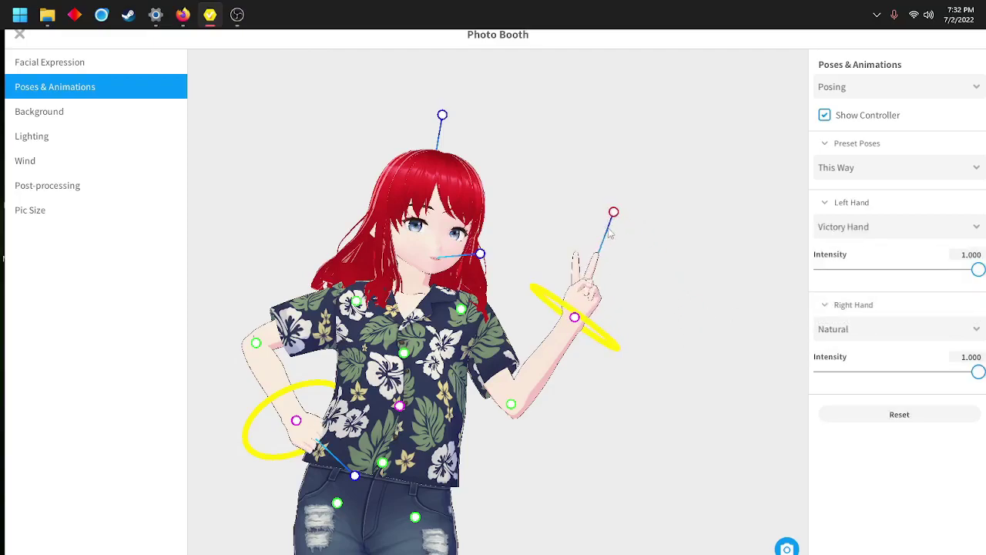
left_click_drag(575, 317, 665, 301)
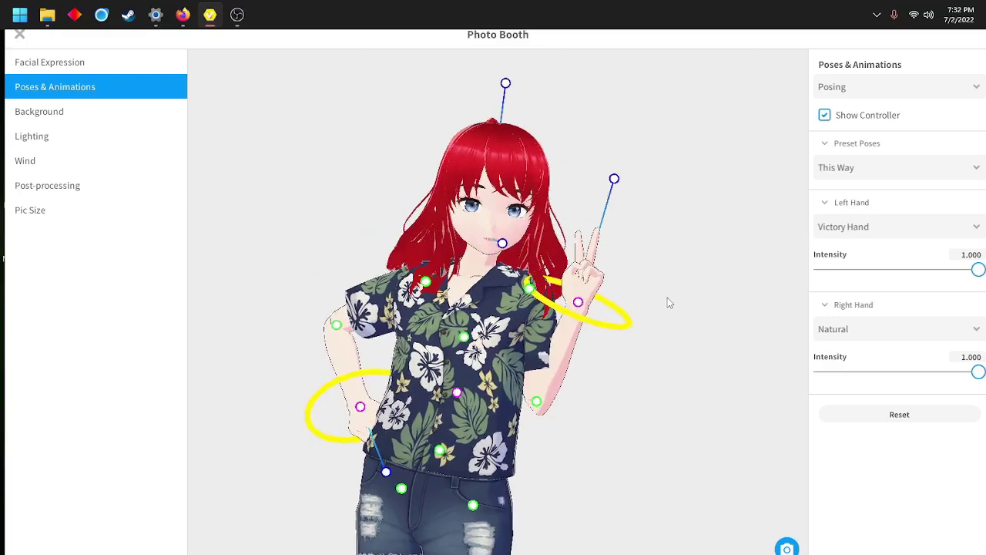
- Open the Facial Expression settings and try shifting the gaze manually with Look at Camera off, then re-enable it
left_click(49, 62)
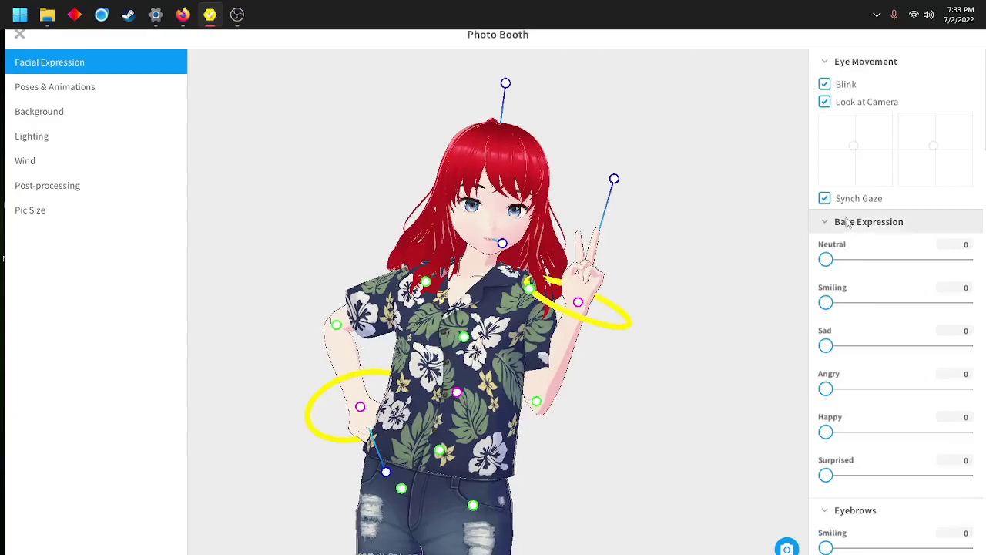
left_click(824, 106)
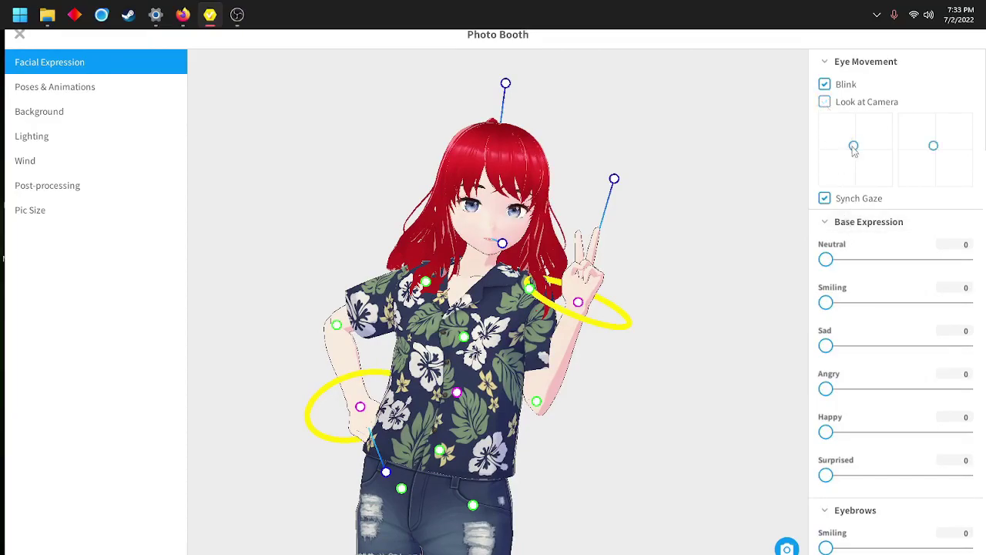
mouse_move(853, 150)
left_mouse_down()
mouse_move(837, 152)
mouse_move(888, 152)
mouse_move(874, 131)
mouse_move(863, 160)
mouse_move(852, 158)
left_mouse_up()
left_click(825, 103)
- Try out the Smiling, Sad and Happy base expressions, returning each to 0
mouse_move(829, 306)
left_mouse_down()
mouse_move(955, 306)
mouse_move(827, 305)
left_mouse_up()
left_click_drag(839, 351, 811, 346)
mouse_move(823, 433)
left_mouse_down()
mouse_move(899, 431)
mouse_move(820, 433)
left_mouse_up()
- Raise the Closed (Happy, Left) eye expression to about 45 and Closed (Happy, Right) to a similar level
scroll(874, 402, "down", 2)
scroll(873, 402, "down", 6)
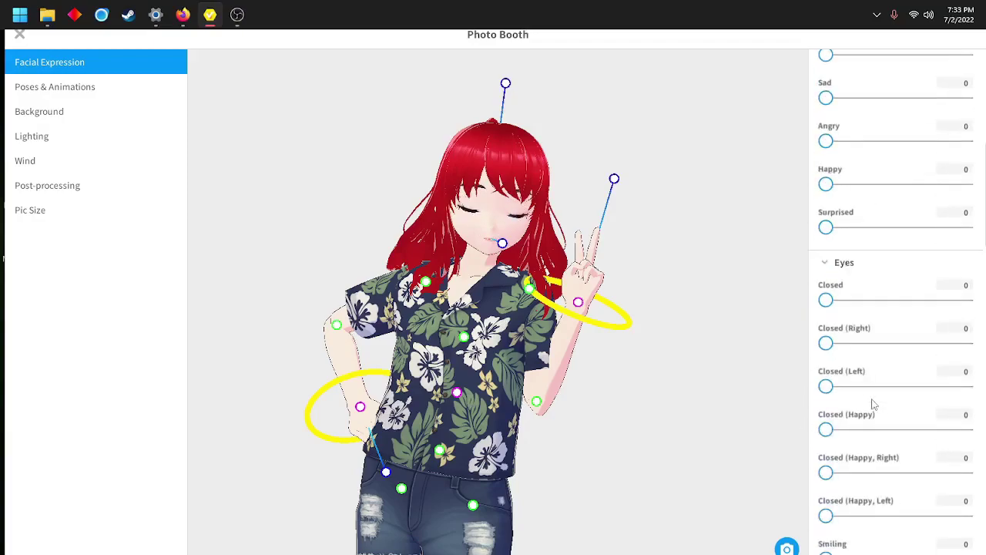
left_click_drag(826, 362, 890, 363)
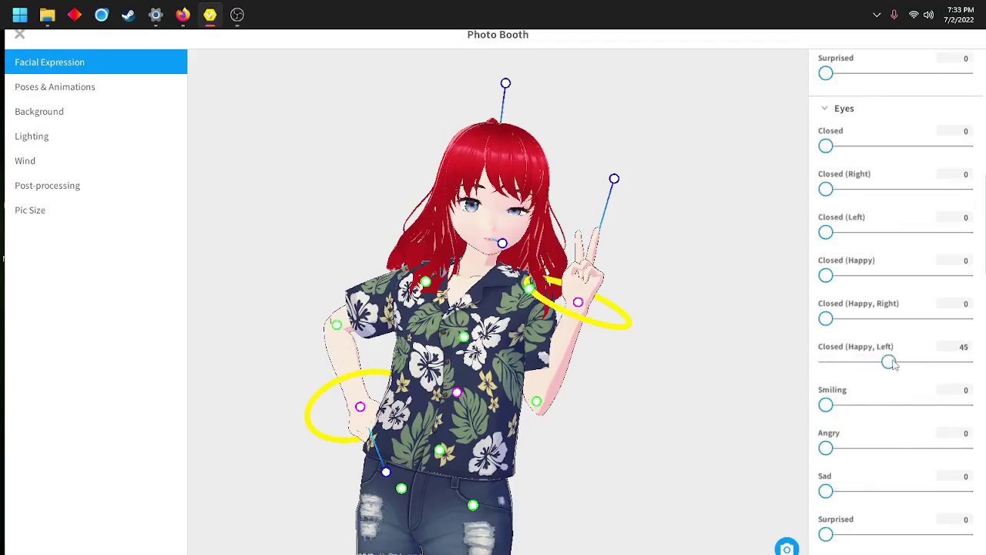
left_click_drag(826, 319, 889, 319)
scroll(889, 339, "down", 10)
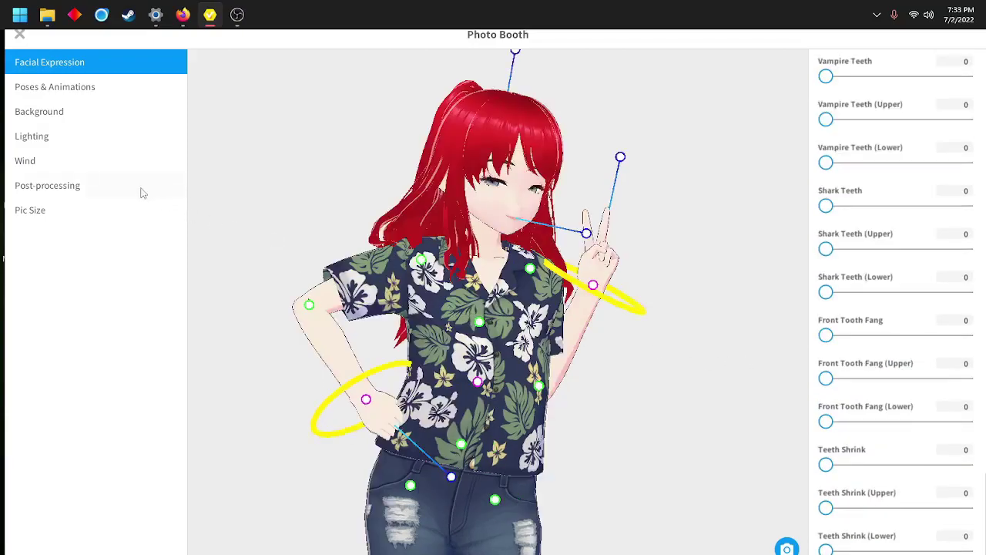
- Change the photo background colour to a bright yellow
left_click(42, 118)
left_click(829, 91)
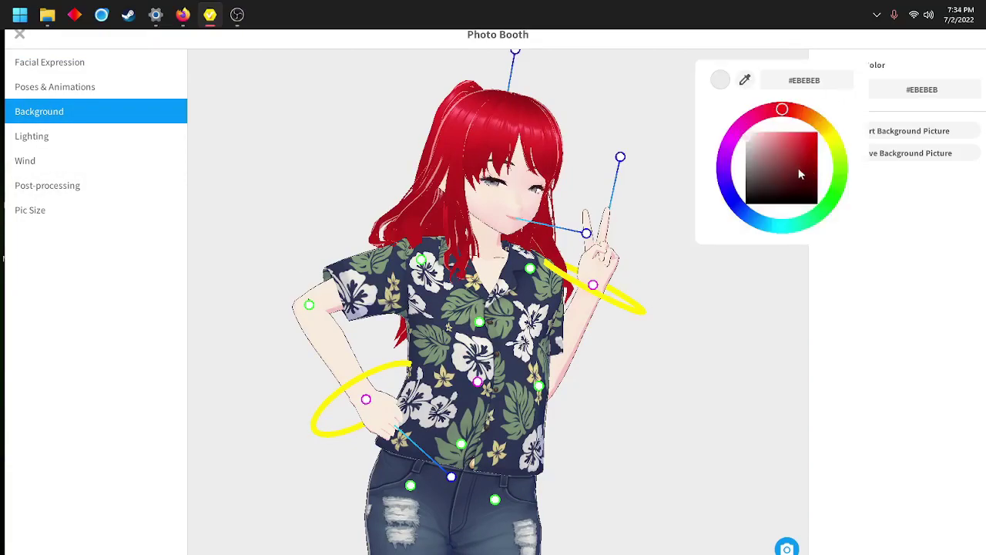
left_click(835, 143)
left_click(801, 141)
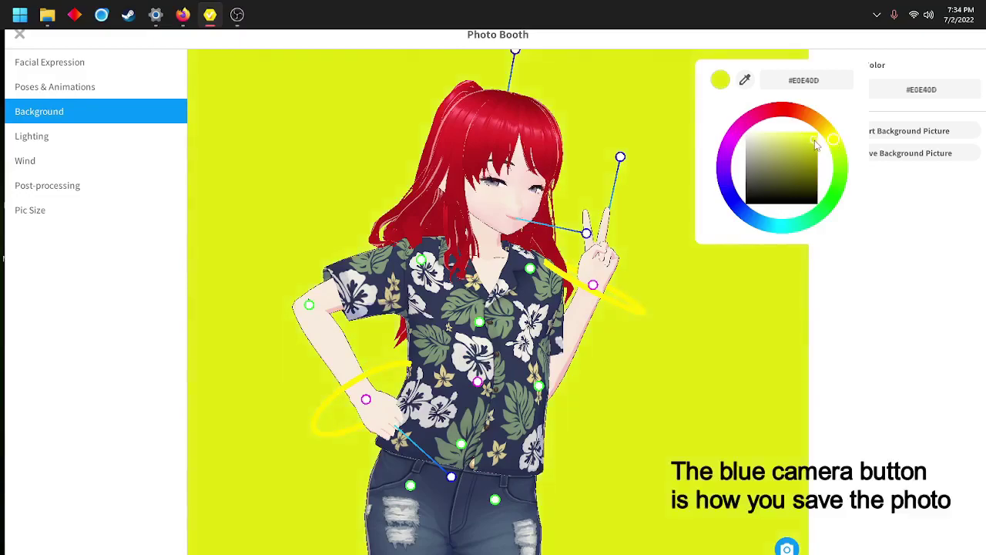
left_click(815, 150)
left_click(807, 140)
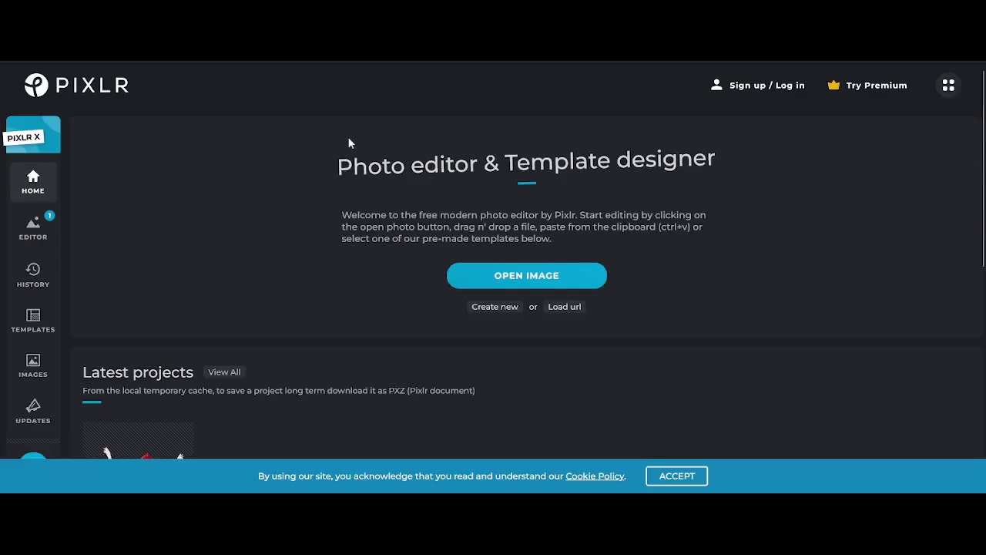
- Switch to Pixlr X and open the saved character picture as a new document
left_click(467, 277)
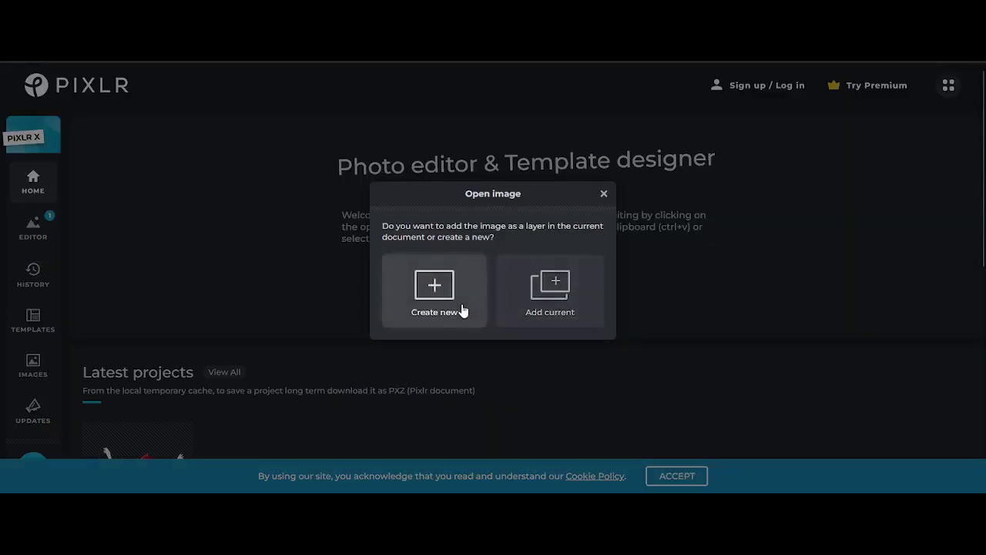
left_click(435, 293)
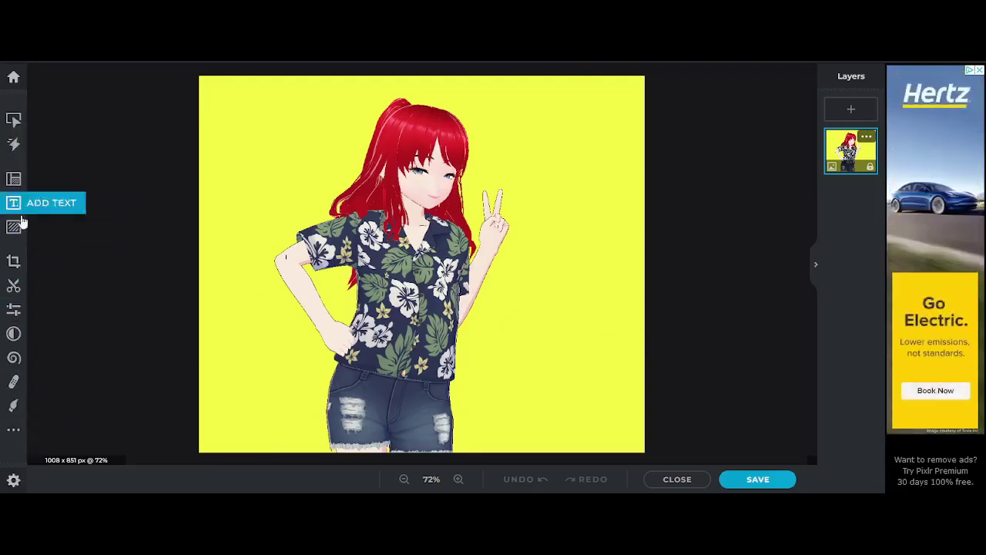
- Remove the yellow background and the patch between arm and body using Magic Cutout in Remove mode
left_click(14, 286)
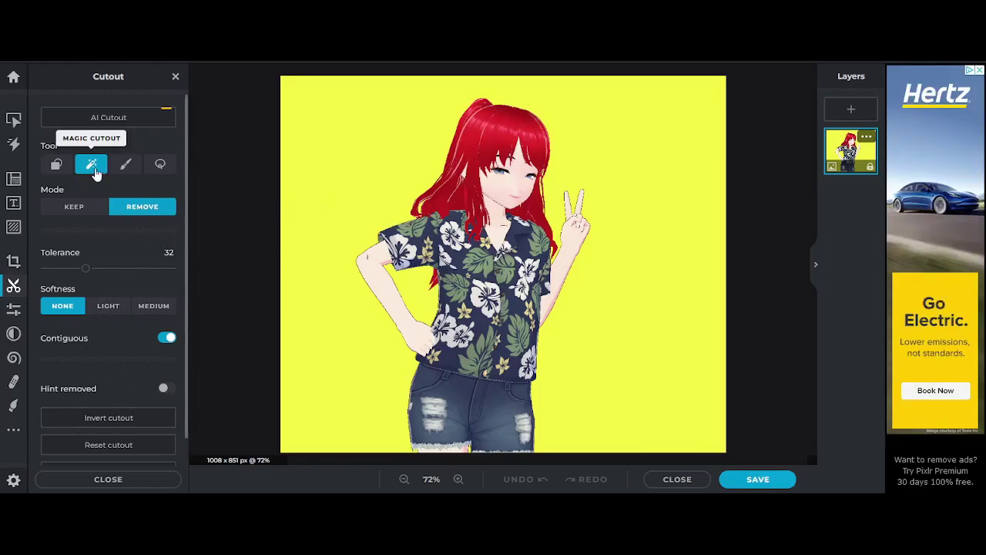
left_click(347, 164)
scroll(409, 287, "up", 3)
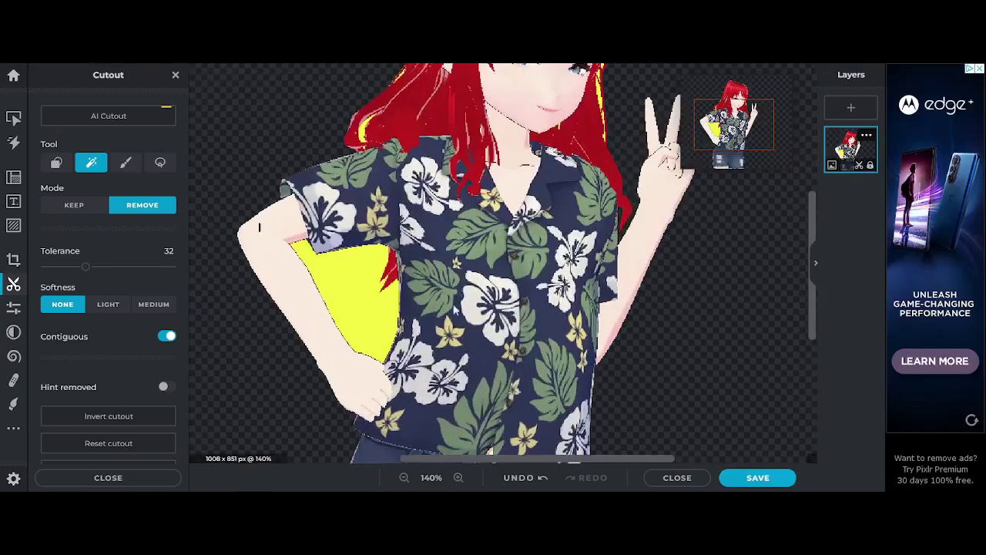
left_click(362, 301)
scroll(362, 300, "up", 1)
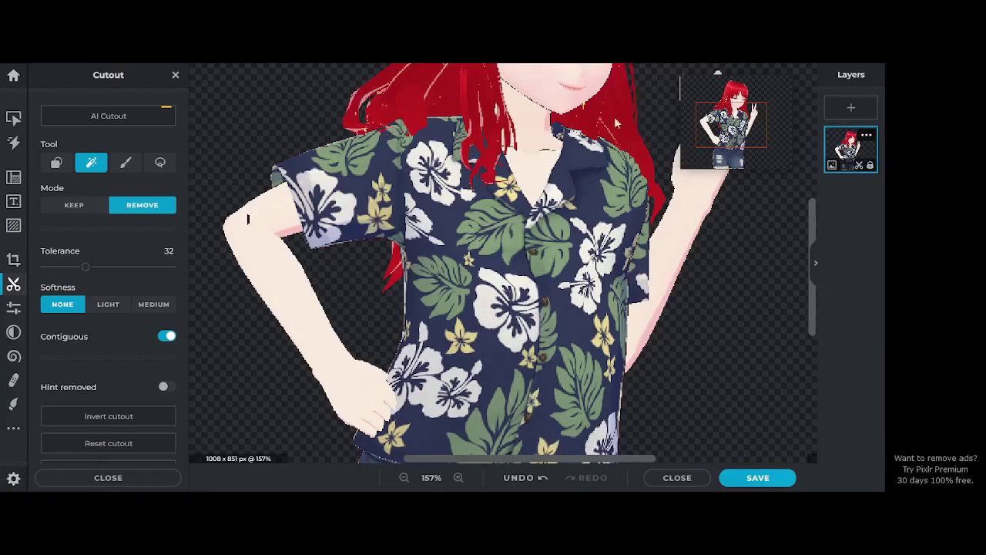
- Check the cutout edges around the hair and shirt and clear the remaining yellow patches
scroll(586, 116, "up", 5)
scroll(587, 101, "down", 4)
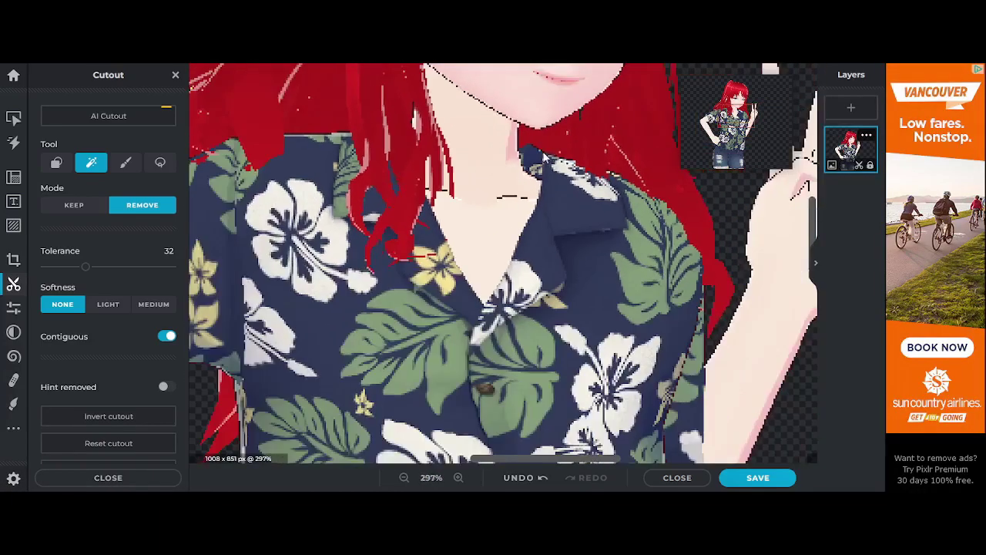
scroll(258, 160, "up", 4)
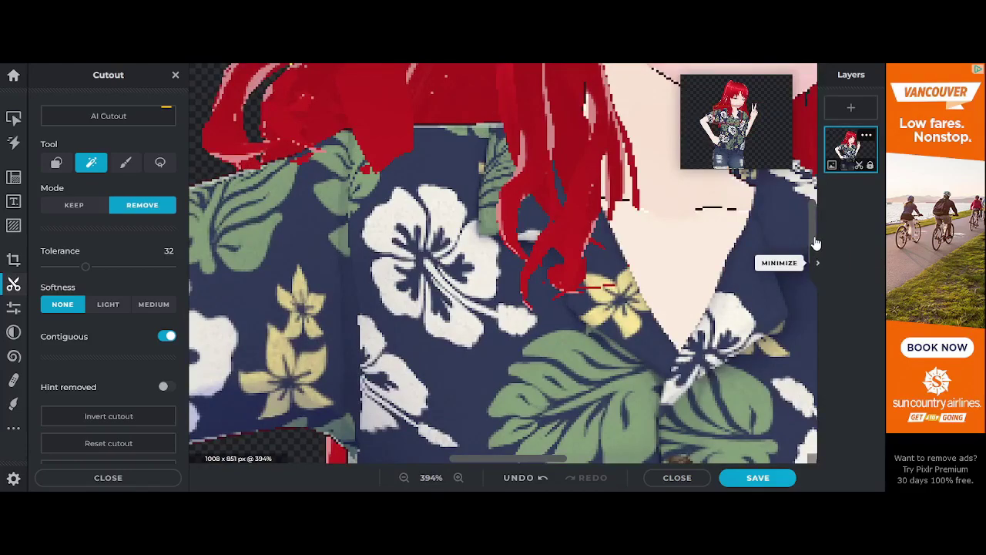
left_click_drag(813, 217, 815, 169)
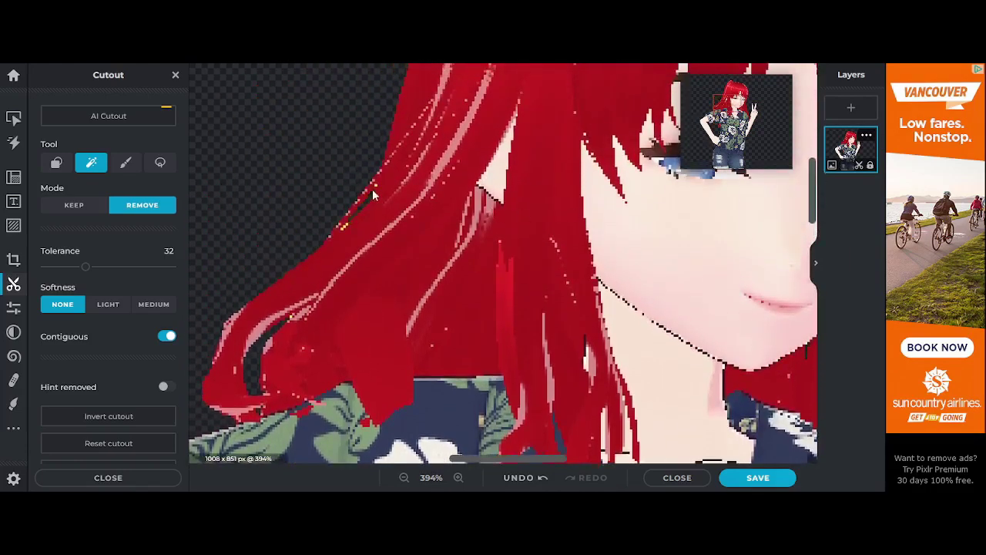
scroll(343, 230, "down", 3)
scroll(714, 243, "up", 4)
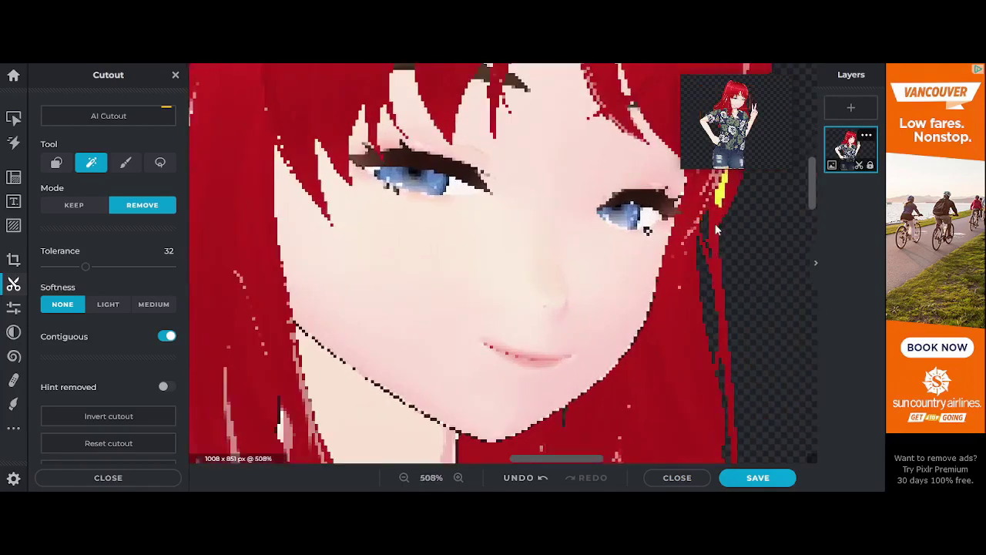
scroll(723, 223, "down", 2)
left_click_drag(808, 204, 812, 113)
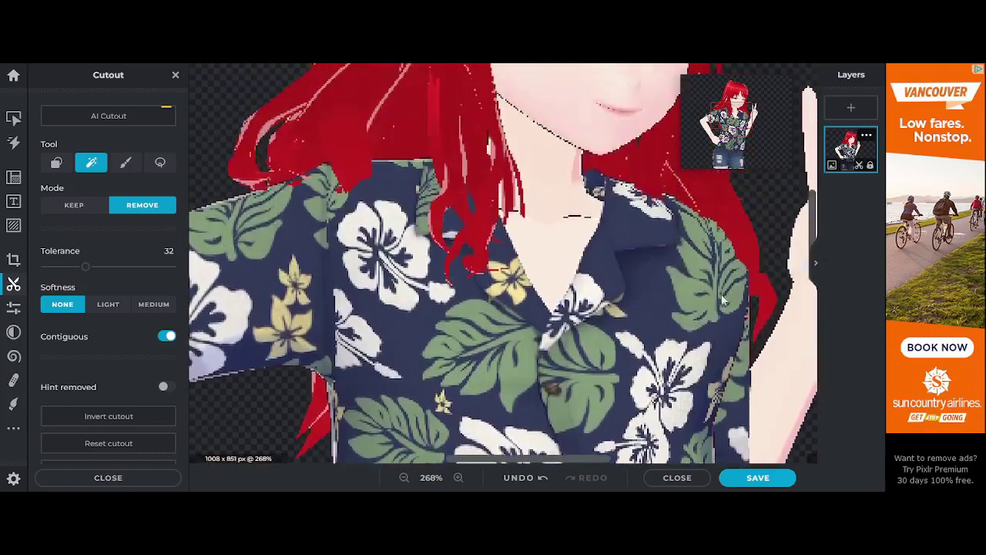
scroll(665, 308, "down", 3)
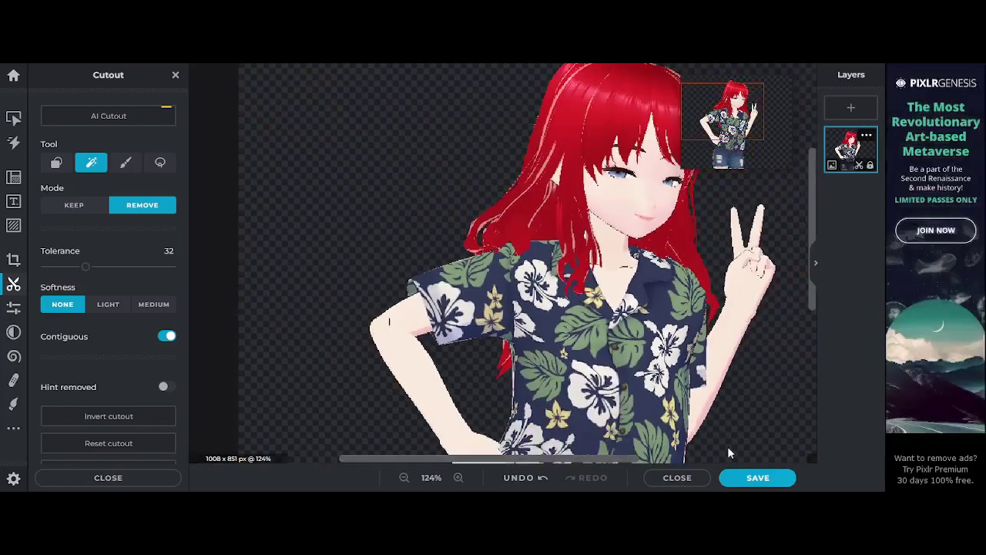
- Save the cutout as a PNG image with Transparent enabled
left_click(748, 477)
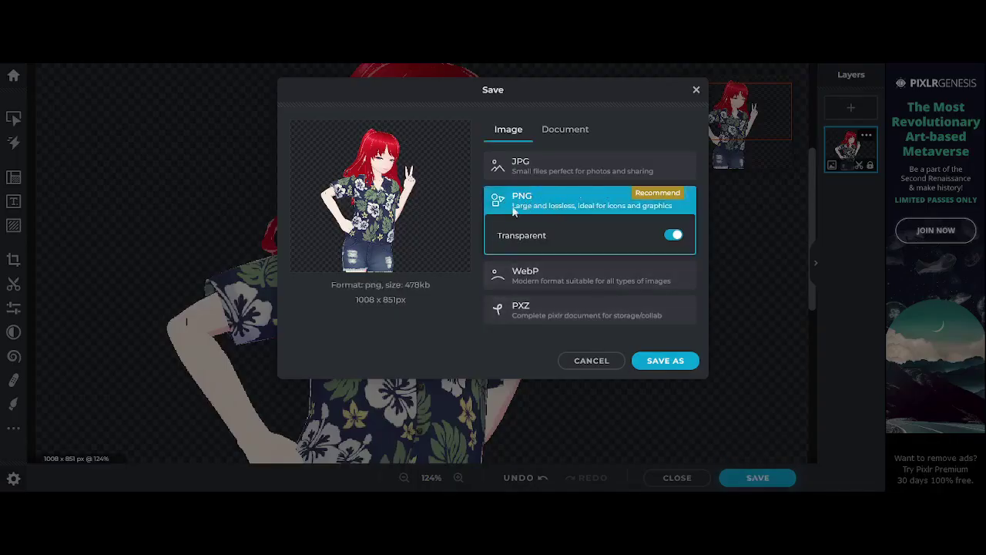
left_click(665, 362)
- Switch to Canva, search the templates for "youtube thumbnail" and create a blank YouTube Thumbnail design
left_click(446, 278)
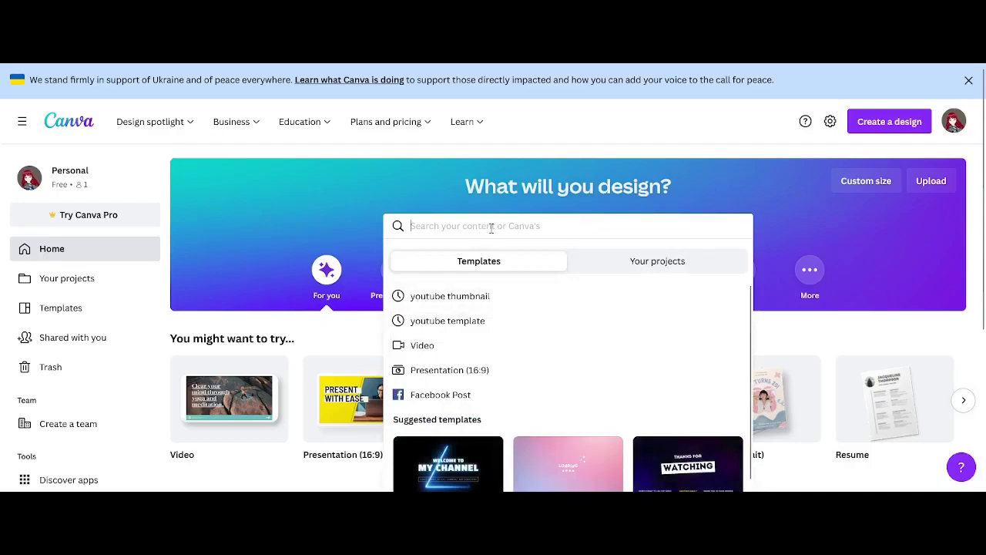
type("youtube")
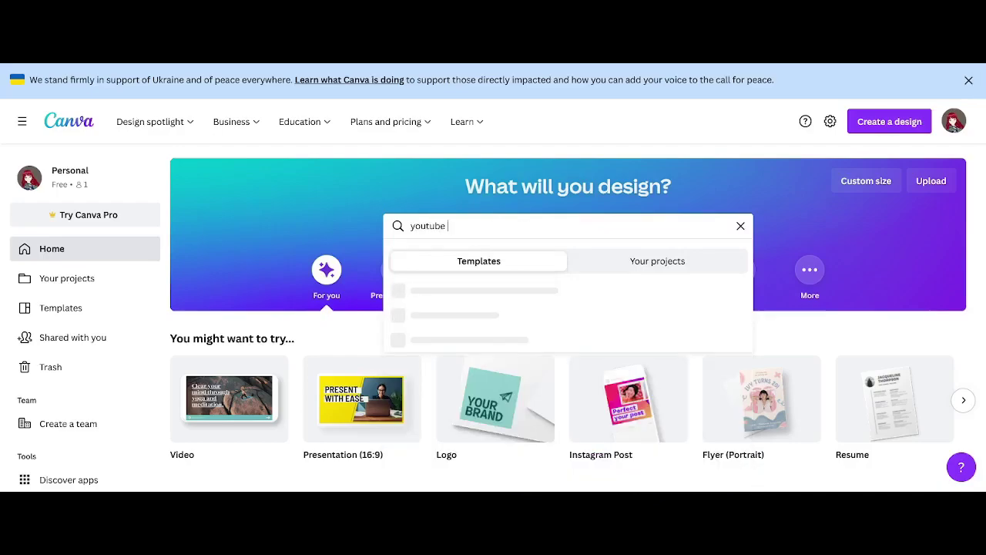
type(" thumbnai")
key("Return")
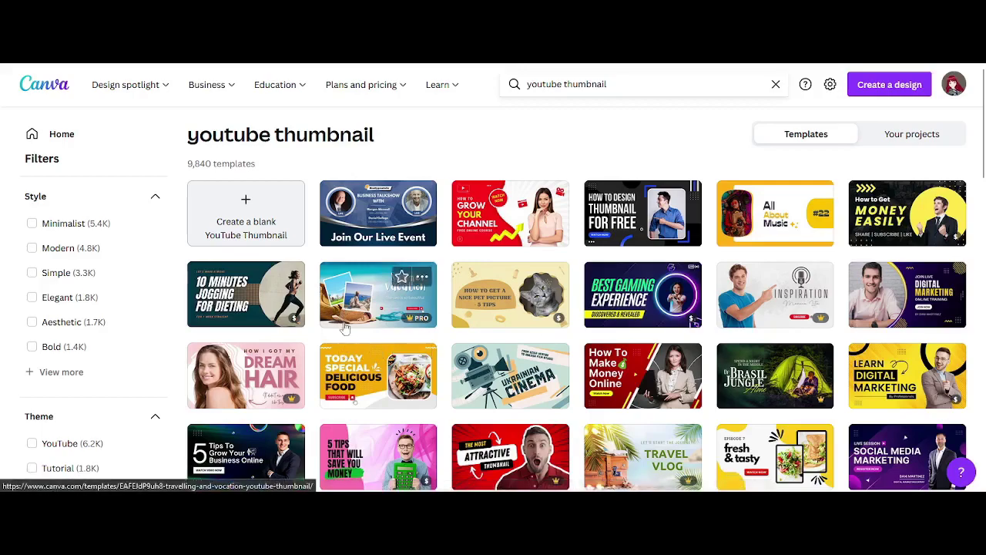
mouse_move(421, 319)
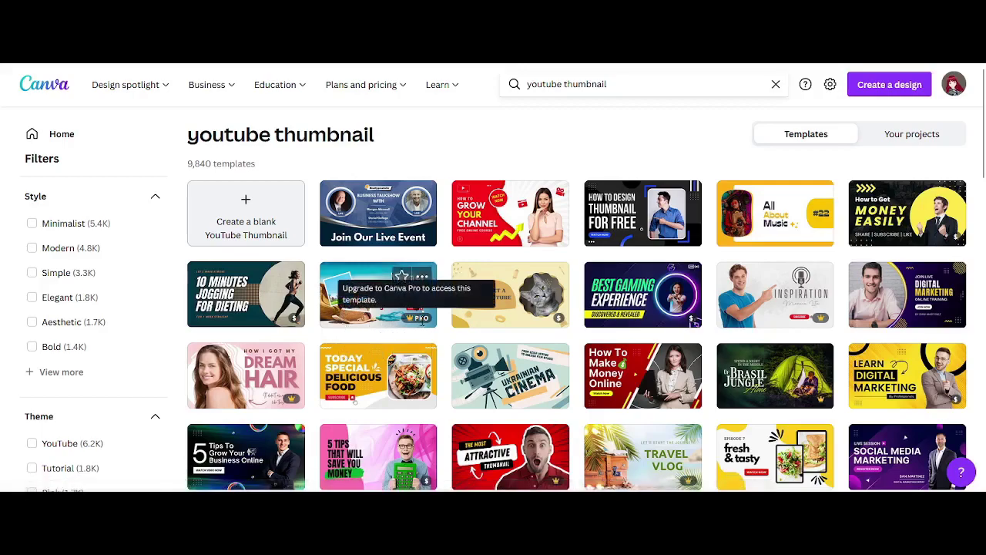
mouse_move(287, 316)
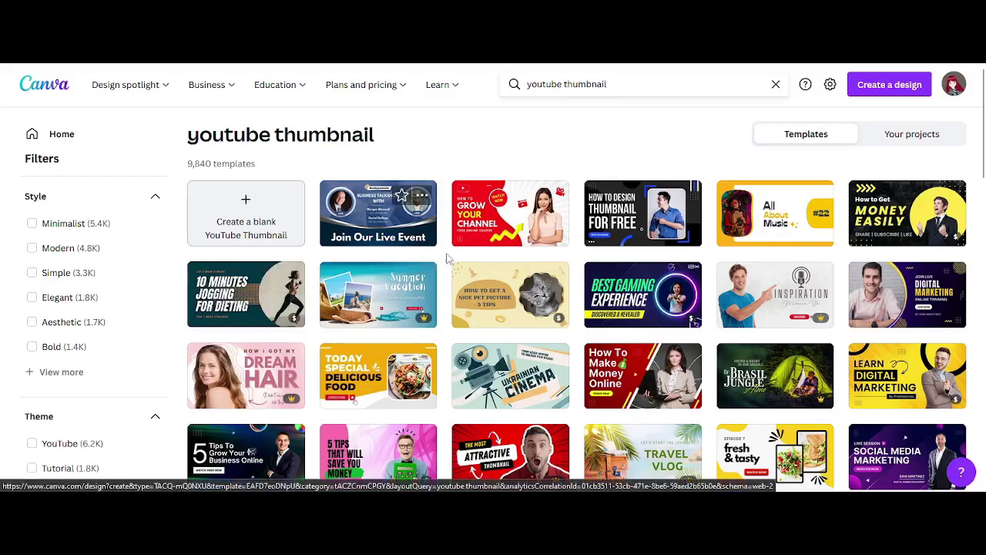
left_click(244, 212)
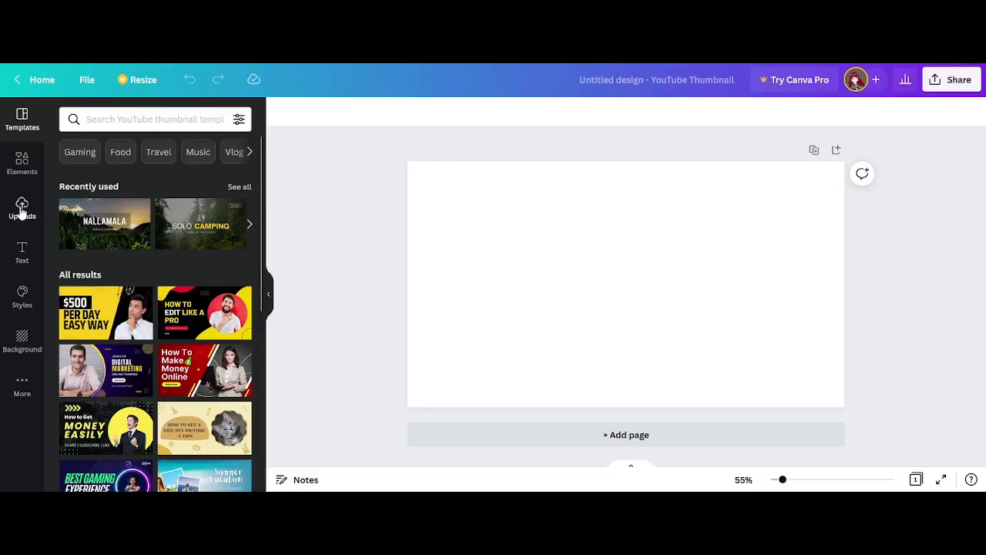
- Add the uploaded peace-sign character cutout to the page and place it in the page's lower-left corner
left_click(22, 208)
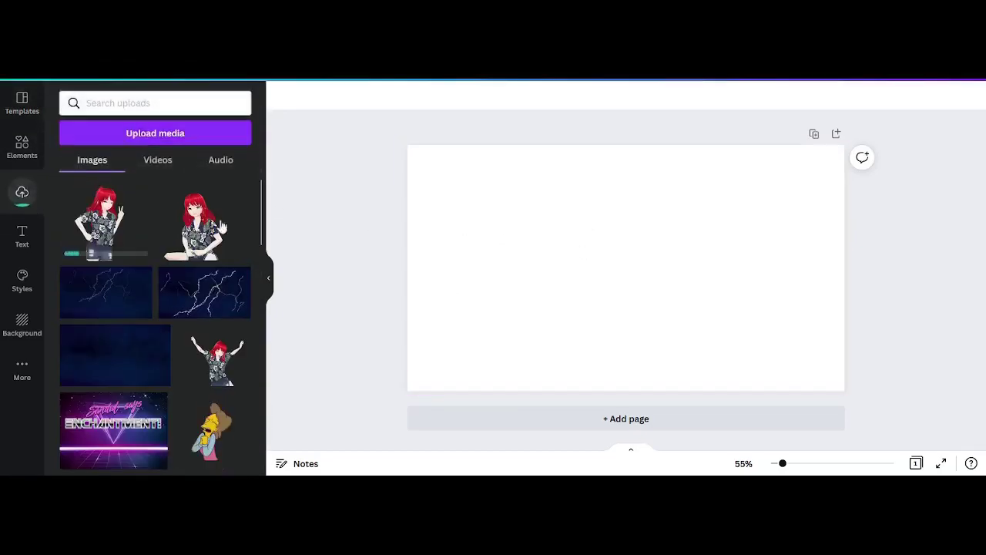
scroll(123, 262, "down", 10)
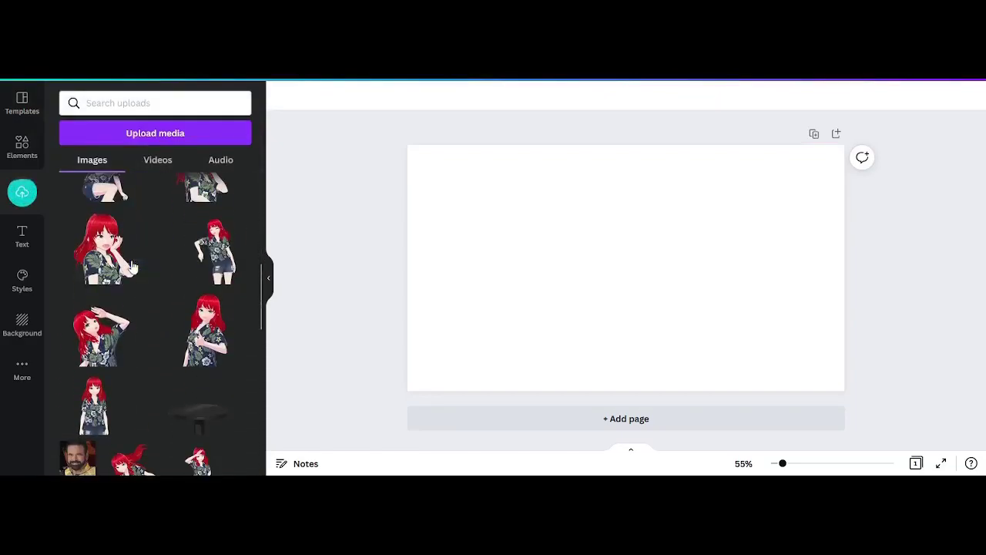
scroll(132, 267, "up", 15)
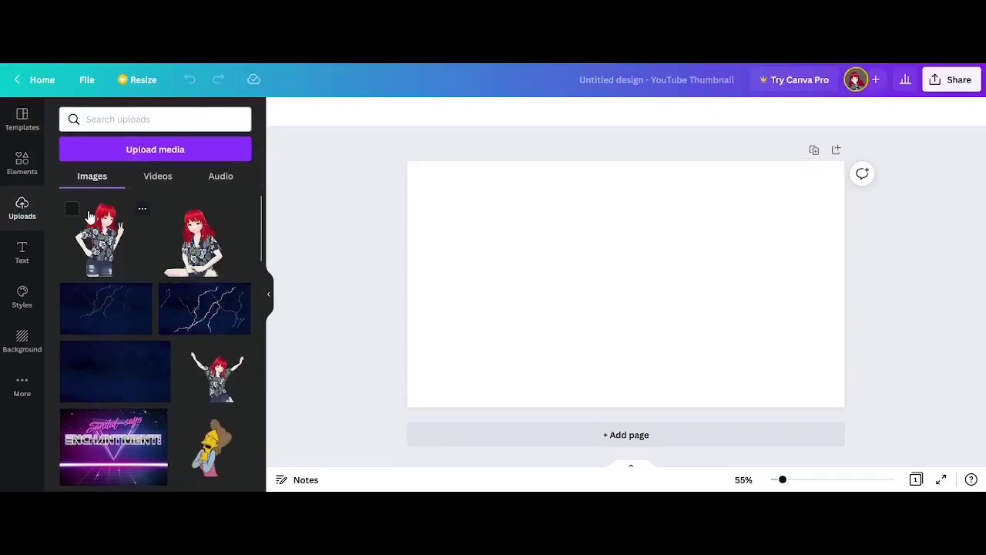
left_click(90, 218)
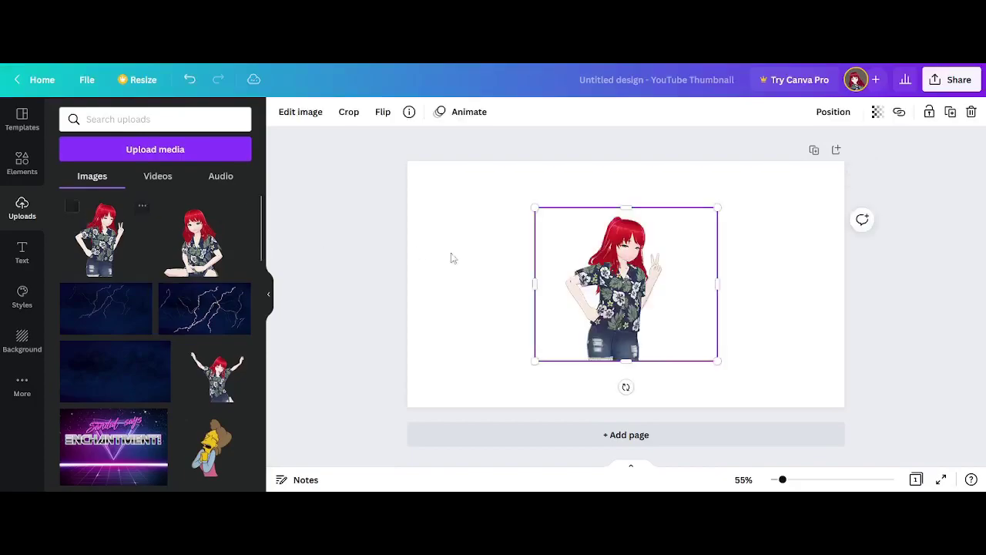
left_click_drag(580, 280, 453, 326)
- Browse the available backgrounds and apply the dark galaxy image with the glowing purple centre to the page
left_click(22, 164)
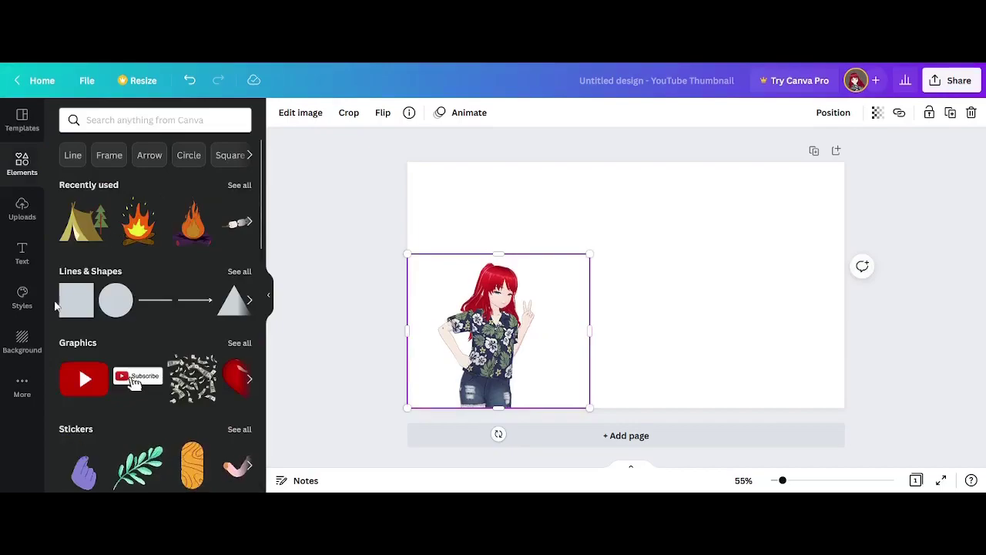
left_click(21, 341)
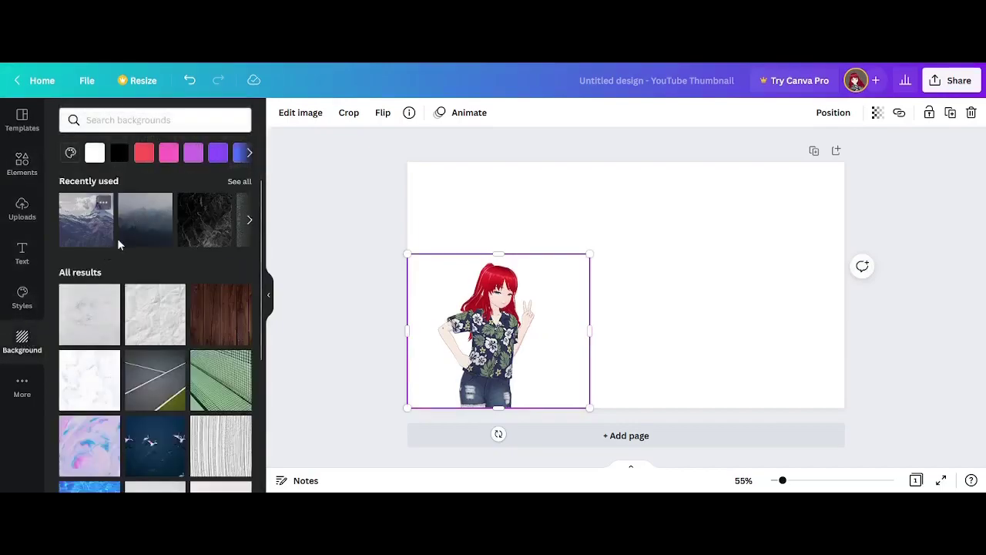
scroll(204, 296, "down", 10)
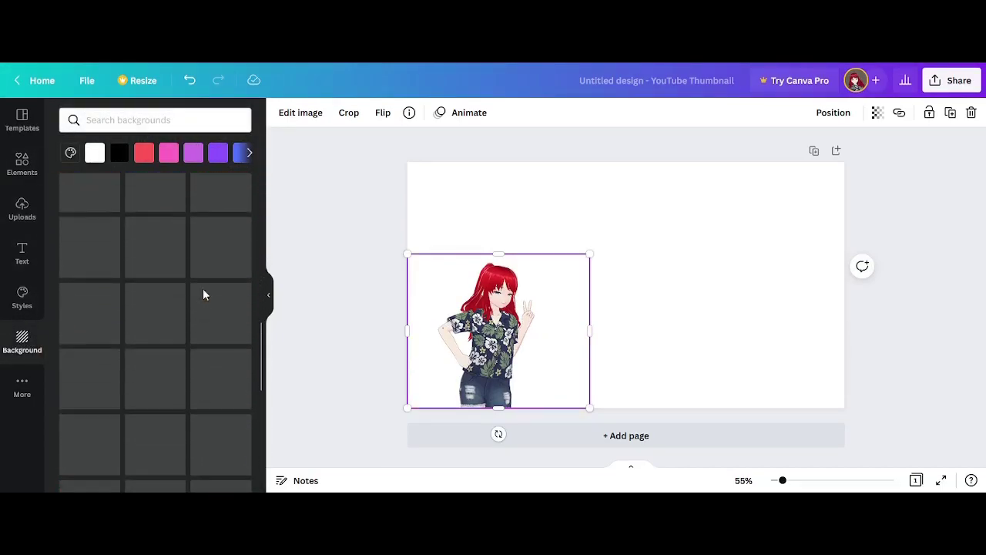
scroll(204, 293, "down", 10)
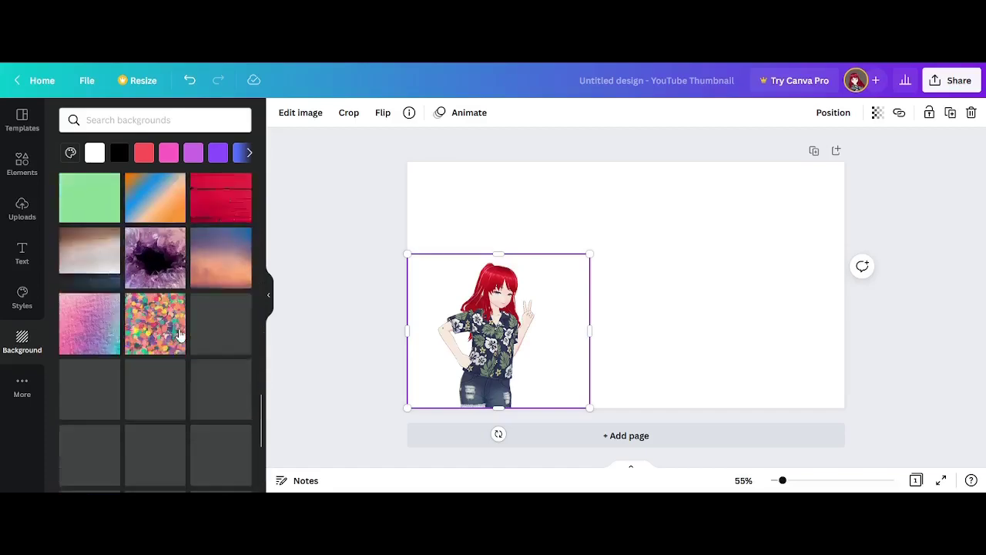
scroll(178, 333, "up", 15)
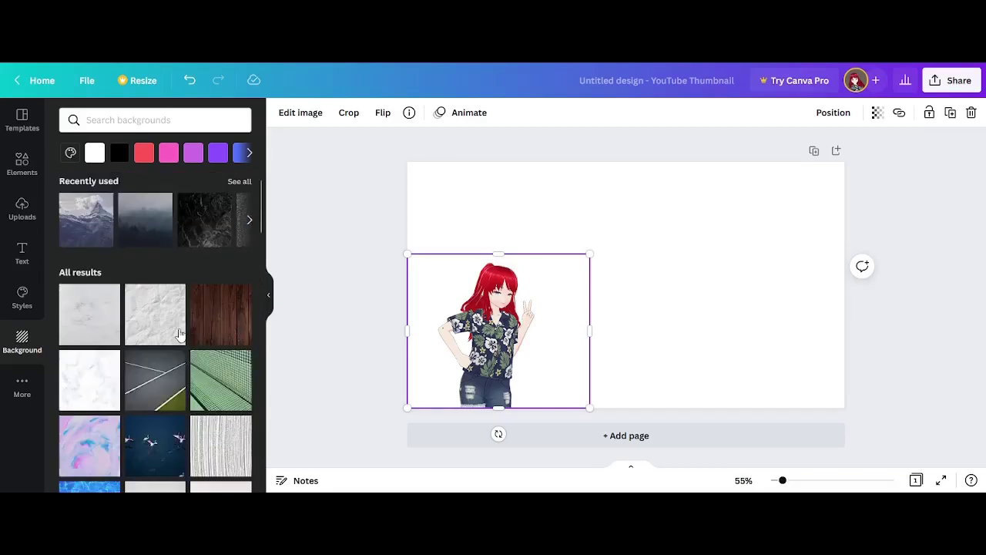
scroll(179, 334, "down", 5)
left_click(112, 354)
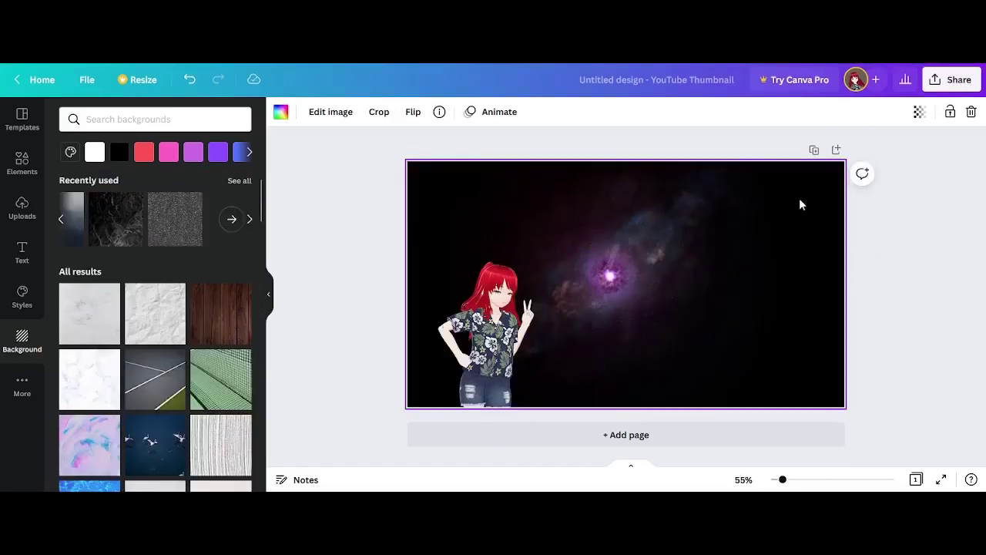
- Slightly lower the Transparency value of the galaxy background
left_click(921, 113)
mouse_move(914, 162)
left_mouse_down()
mouse_move(868, 161)
mouse_move(902, 161)
left_mouse_up()
left_click(755, 231)
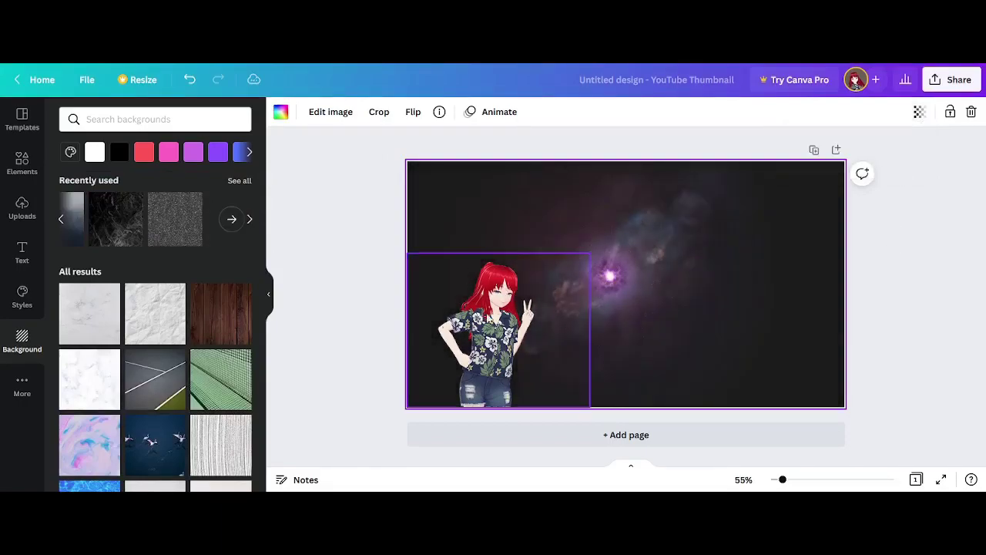
- Search the elements for "Border", add the pink geometric corner ornament and fit it small into the page's upper-left corner
left_click(22, 163)
scroll(164, 282, "down", 5)
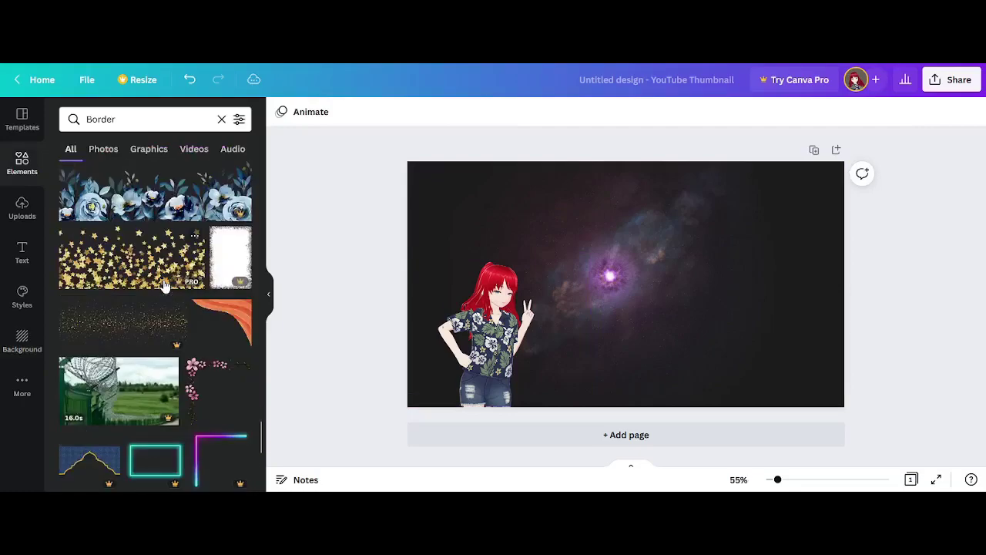
scroll(164, 287, "down", 3)
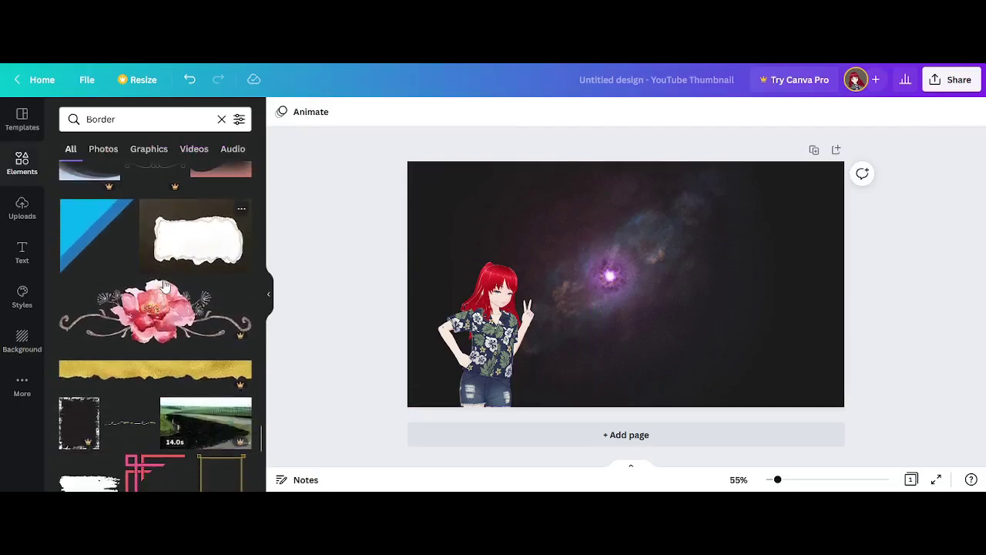
scroll(163, 285, "down", 3)
left_click(149, 288)
left_click_drag(594, 258, 464, 204)
left_click_drag(506, 262, 469, 223)
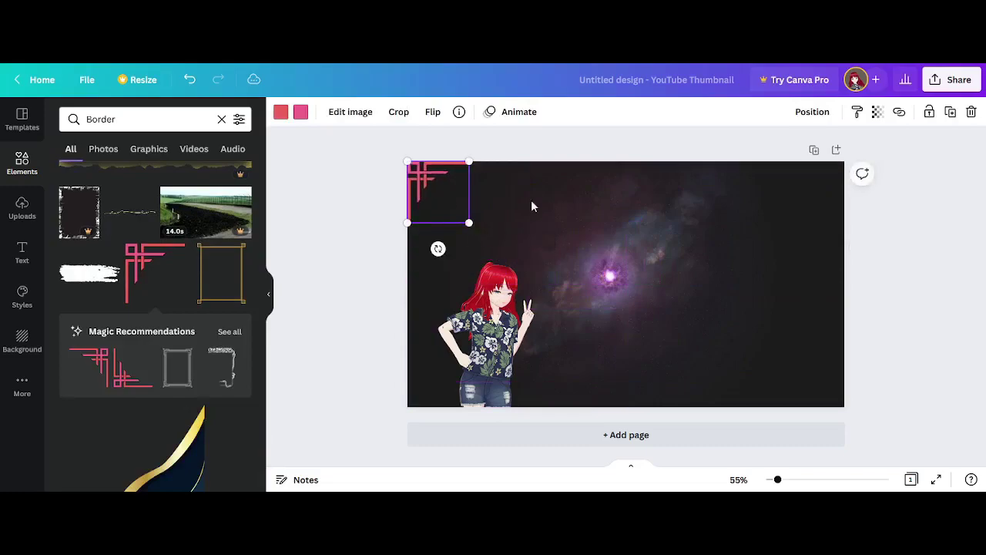
- Recolour the corner ornament's two colours to dark navy and purple taken from the photo colours
left_click(301, 112)
left_click(204, 294)
left_click(281, 114)
left_click(171, 295)
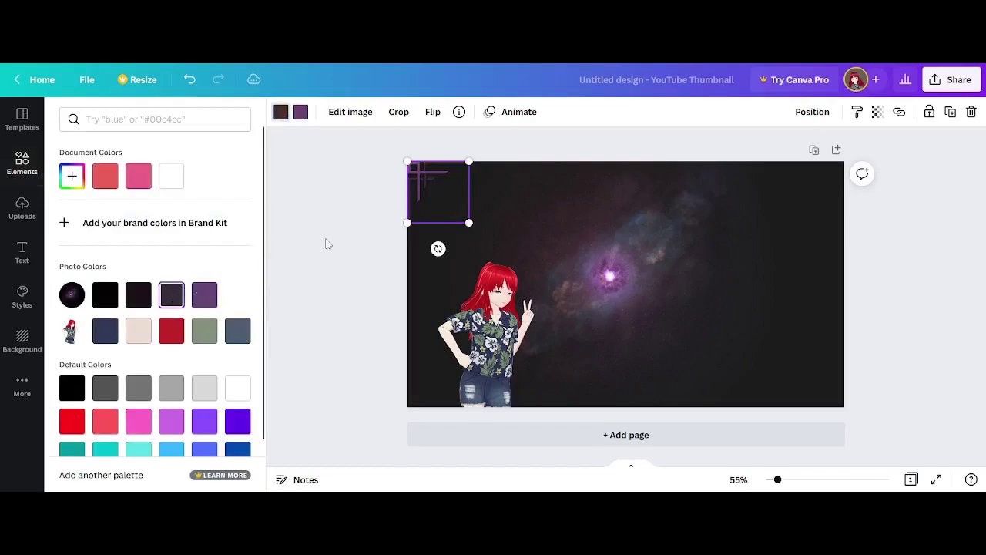
left_click(517, 197)
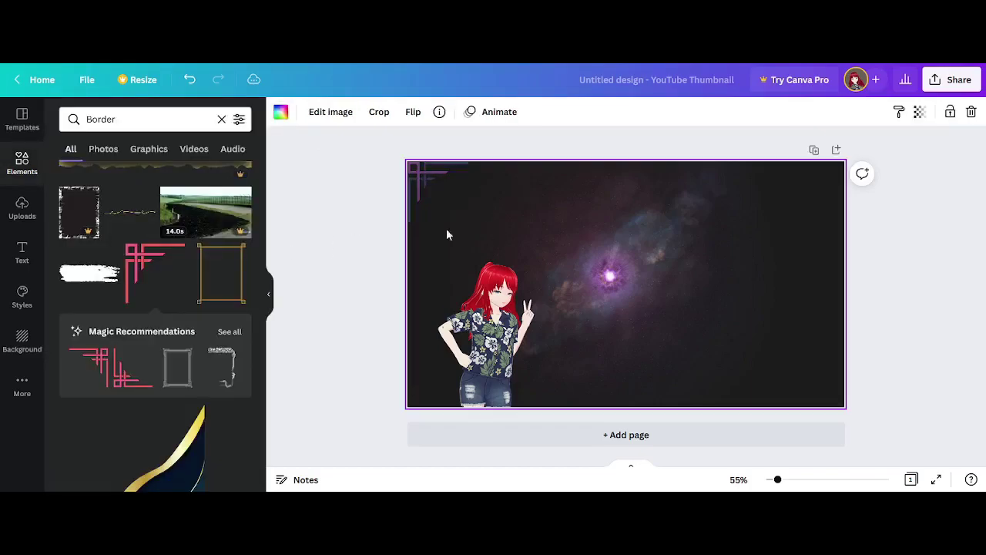
- Place a copy of the corner ornament in the page's upper-right corner and flip it horizontally
left_click(448, 197)
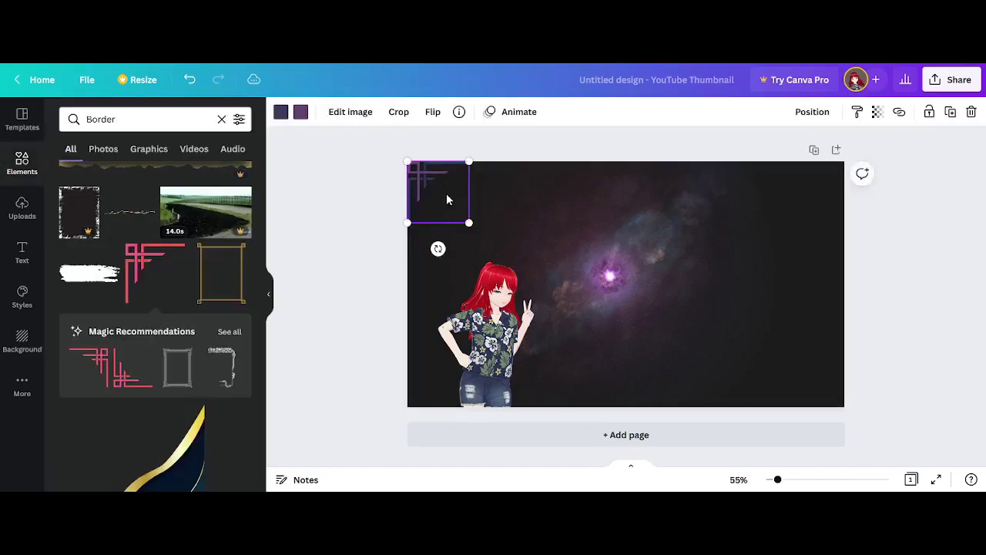
left_click(433, 112)
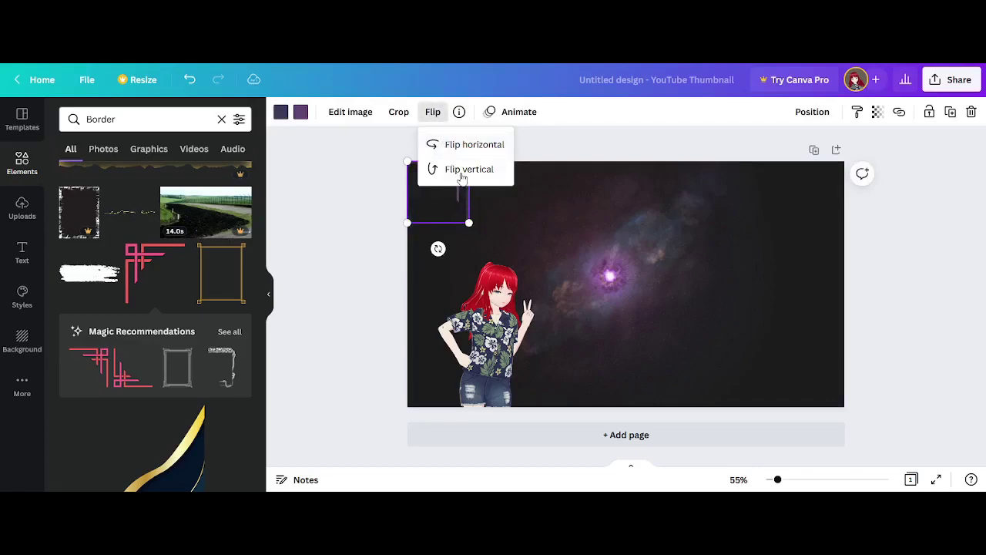
left_click(438, 200)
left_click_drag(438, 200, 805, 188)
left_click(434, 112)
left_click(470, 143)
left_click(711, 267)
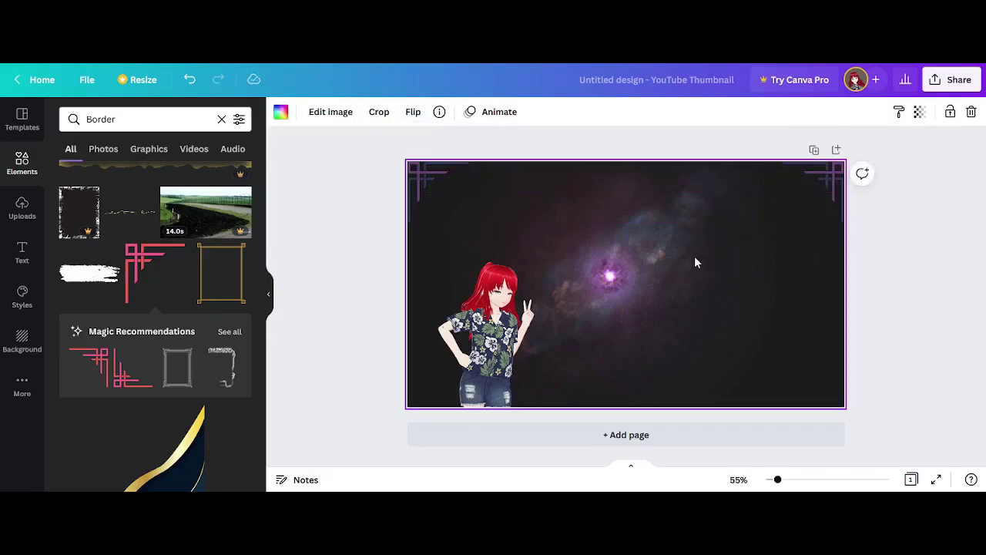
- Place a copy of the upper-right ornament in the page's lower-right corner and flip it vertically
left_click(815, 188)
left_click_drag(812, 201, 836, 363)
left_click(432, 117)
left_click(468, 168)
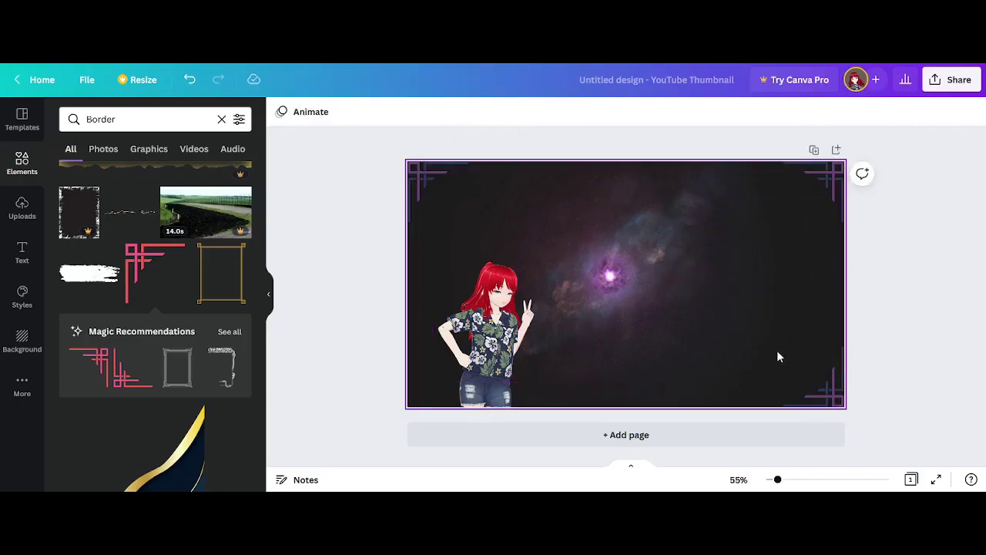
- Place a copy of the lower-right ornament in the page's lower-left corner and flip it horizontally
left_click(816, 377)
left_click(903, 331)
left_click(811, 394)
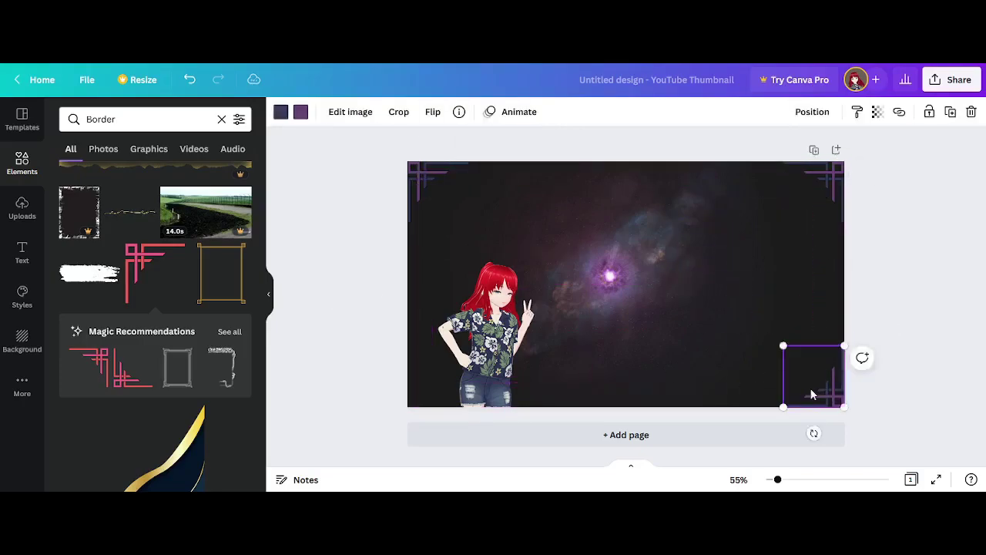
left_click_drag(811, 395, 410, 369)
left_click(433, 111)
left_click(460, 145)
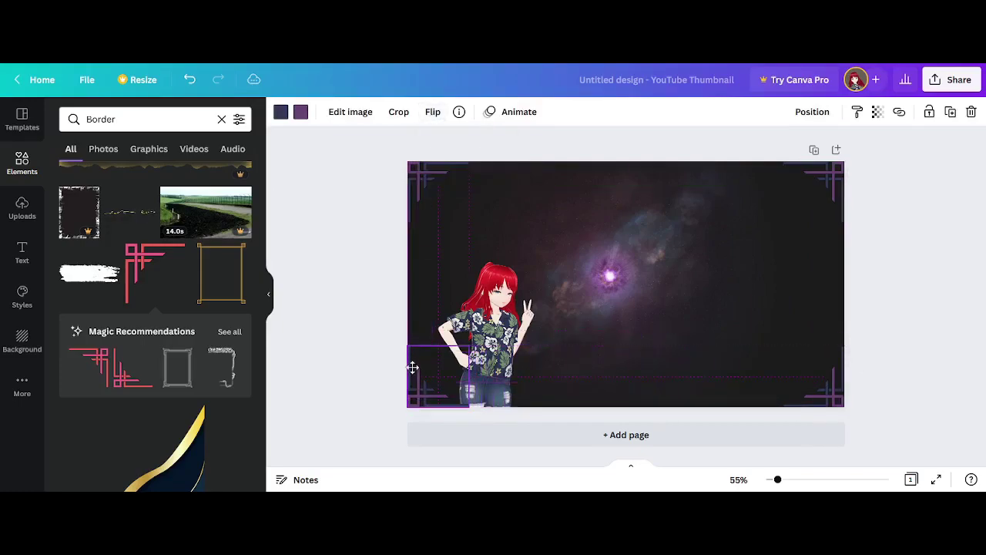
left_click(368, 348)
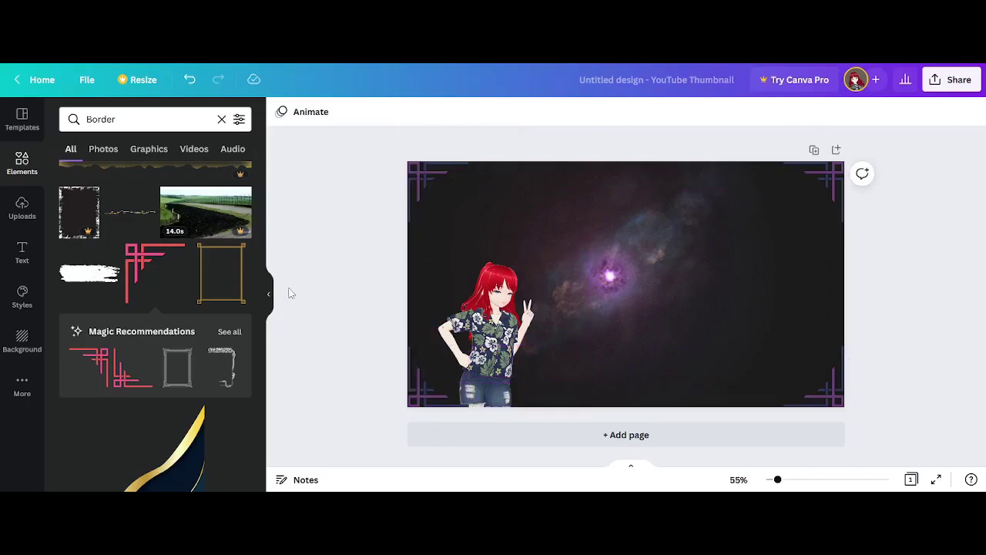
- Search the elements for "stars", add the scattered white dots graphic and enlarge it to full page height along the right edge
left_click(23, 163)
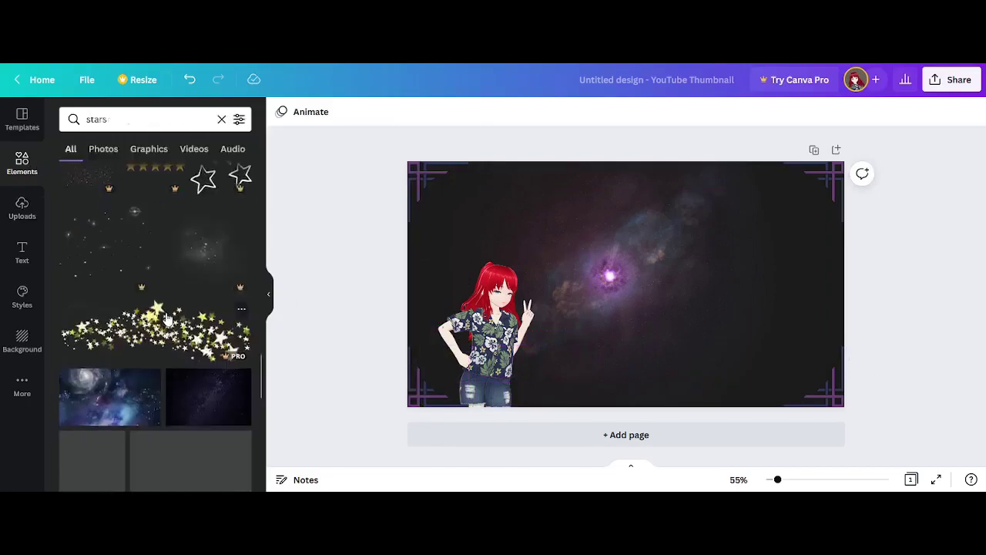
scroll(165, 315, "down", 6)
scroll(150, 285, "up", 12)
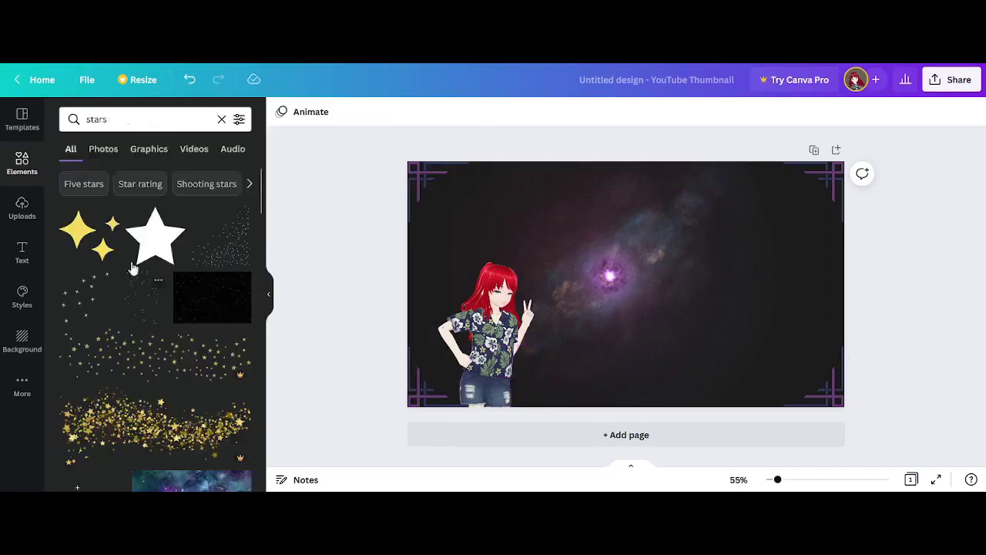
left_click(141, 308)
left_click_drag(659, 330, 740, 379)
left_click_drag(669, 353, 801, 316)
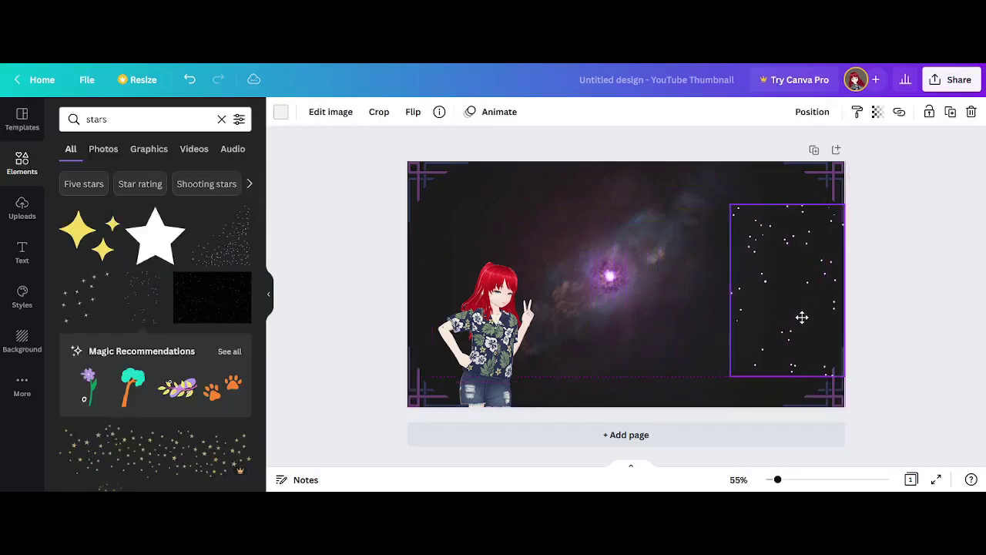
left_click_drag(731, 378, 710, 406)
left_click_drag(710, 205, 682, 162)
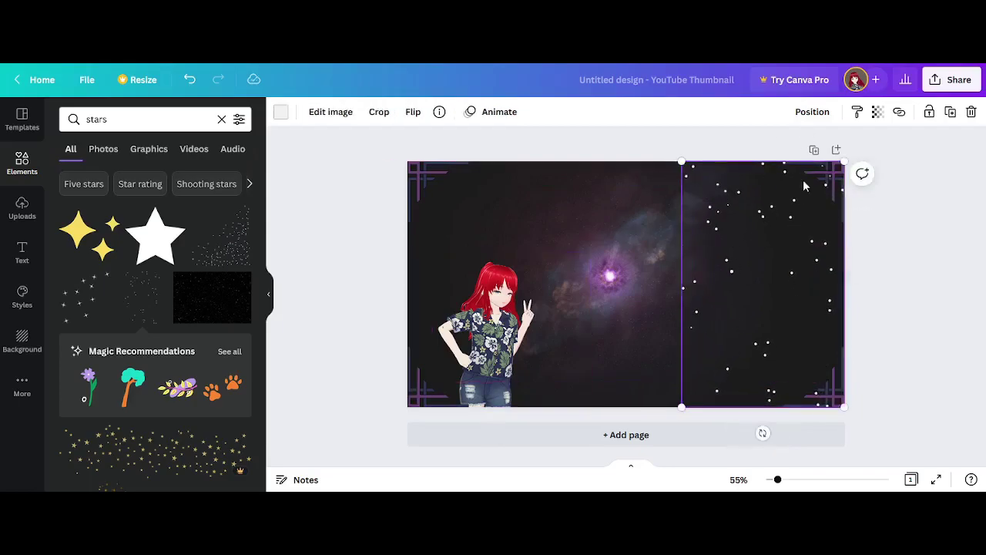
- Set the star graphic's Transparency to 13
left_click(877, 111)
left_click_drag(873, 164, 768, 170)
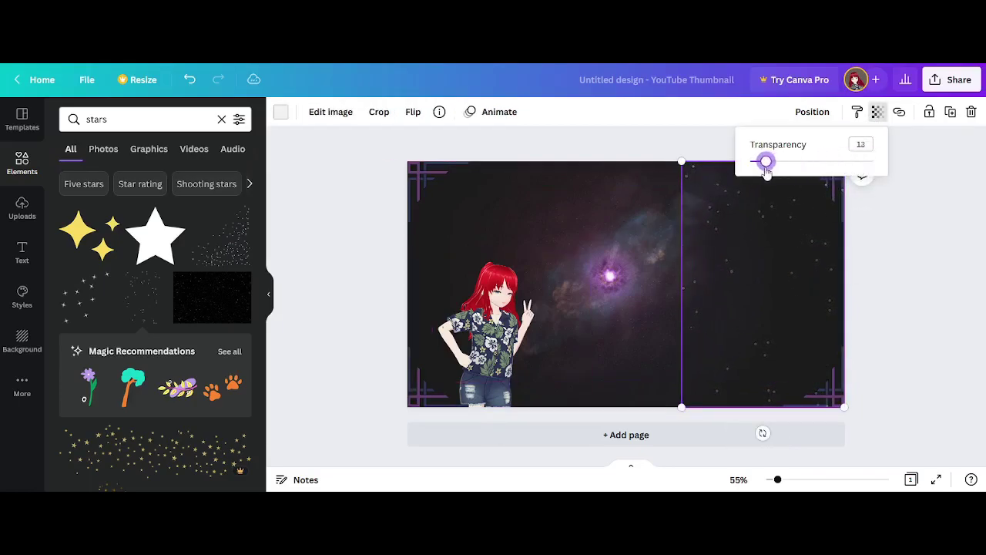
- Duplicate the transparent star graphic and spread the copies over the rest of the page
left_click(906, 271)
left_click(797, 330)
key("ctrl+d")
left_click_drag(786, 329, 450, 297)
key("ctrl+z")
key("ctrl+z")
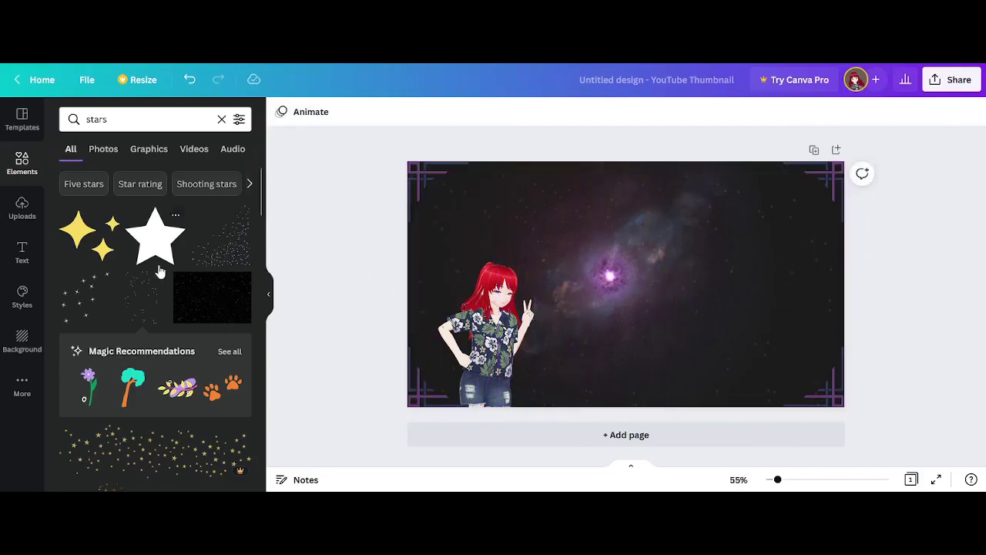
- Search the elements for "moon", add the purple crescent moon with three stars and place it in the page's upper-right area
scroll(160, 271, "down", 3)
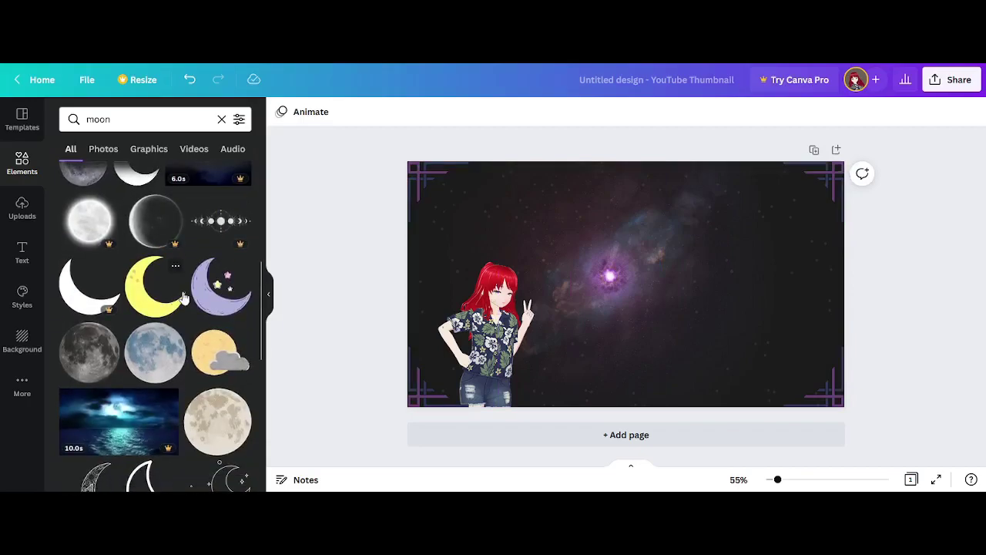
left_click(219, 286)
left_click_drag(644, 287, 710, 241)
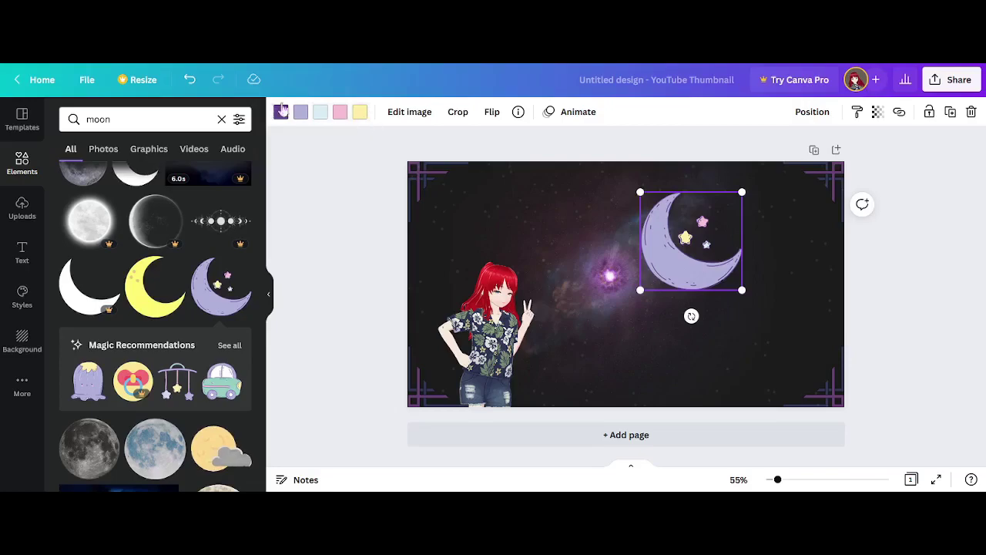
left_click_drag(697, 245, 726, 239)
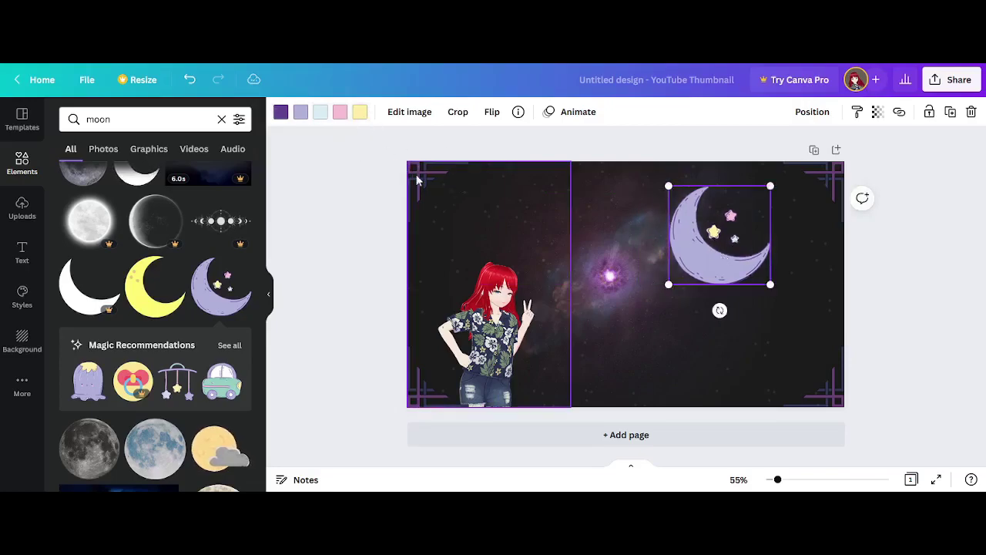
- Recolour the moon graphic's yellow star to mint green with a custom colour
left_click(360, 114)
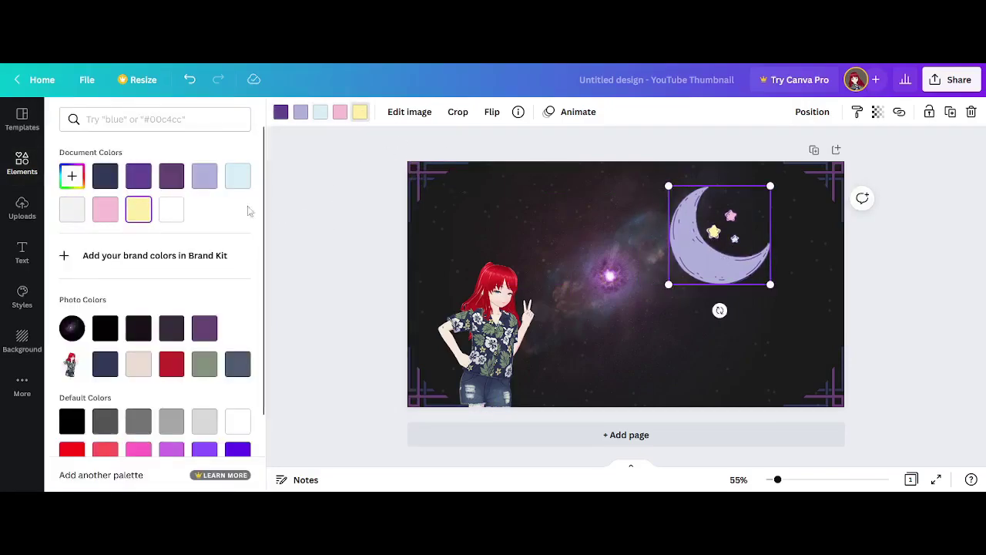
scroll(193, 406, "down", 2)
scroll(221, 285, "up", 2)
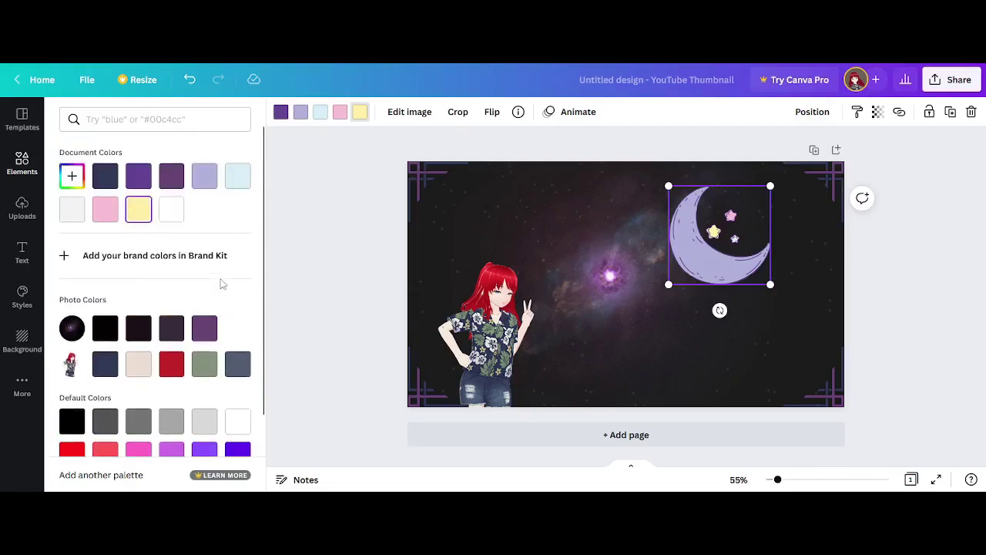
left_click(71, 176)
left_click_drag(162, 284, 136, 282)
left_click(256, 220)
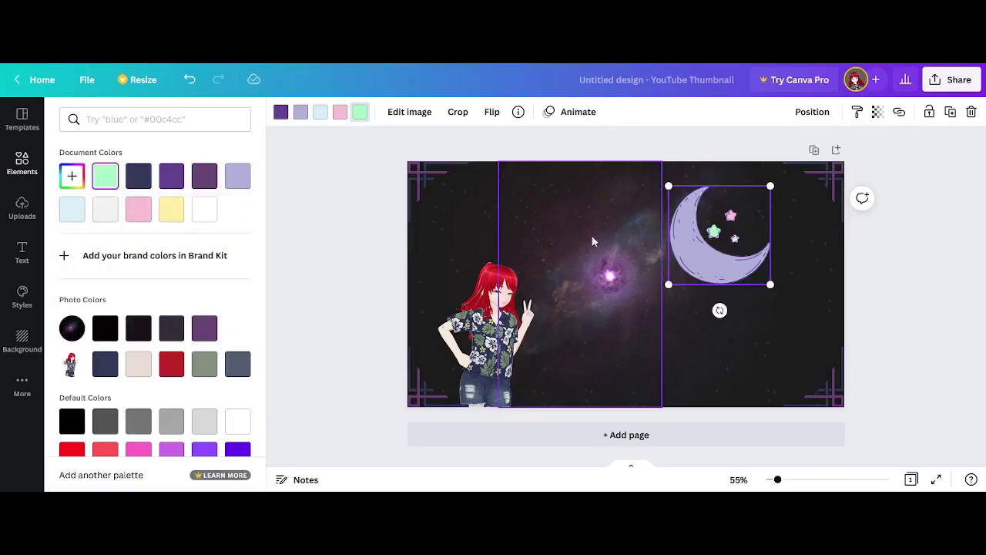
- Flip the moon graphic horizontally, tilt it clockwise and move it close to the page's upper-right corner
left_click(491, 112)
left_click(493, 143)
left_click_drag(714, 236, 727, 212)
left_click_drag(732, 286, 775, 278)
left_click_drag(735, 214, 740, 215)
left_click(892, 270)
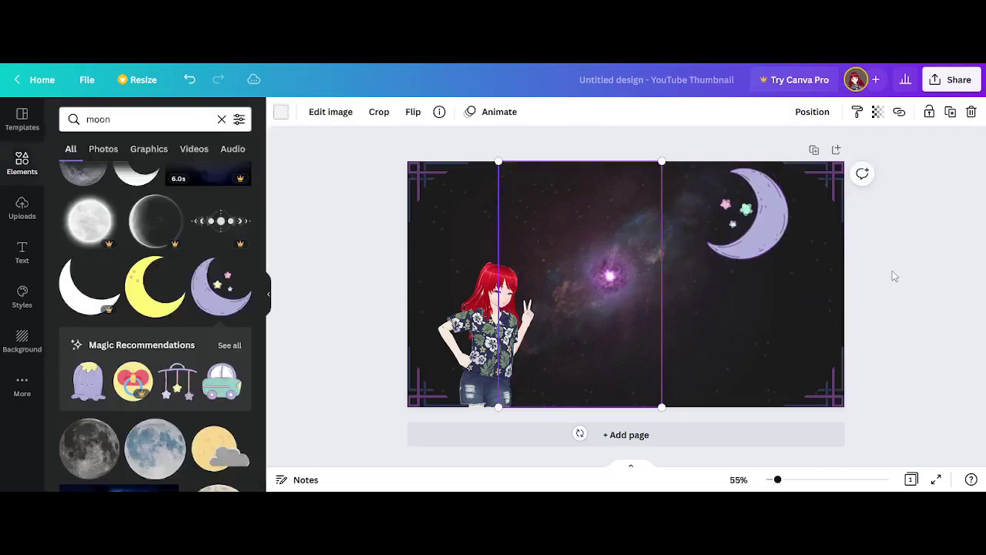
- Increase the character image's saturation and add a shadow behind the character
left_click(640, 374)
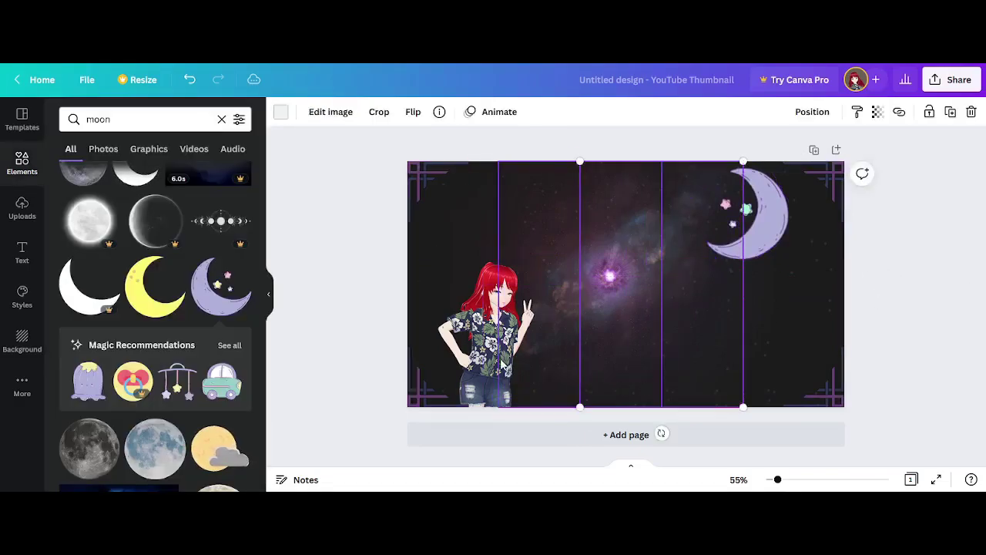
left_click(478, 353)
left_click(300, 111)
scroll(176, 301, "down", 3)
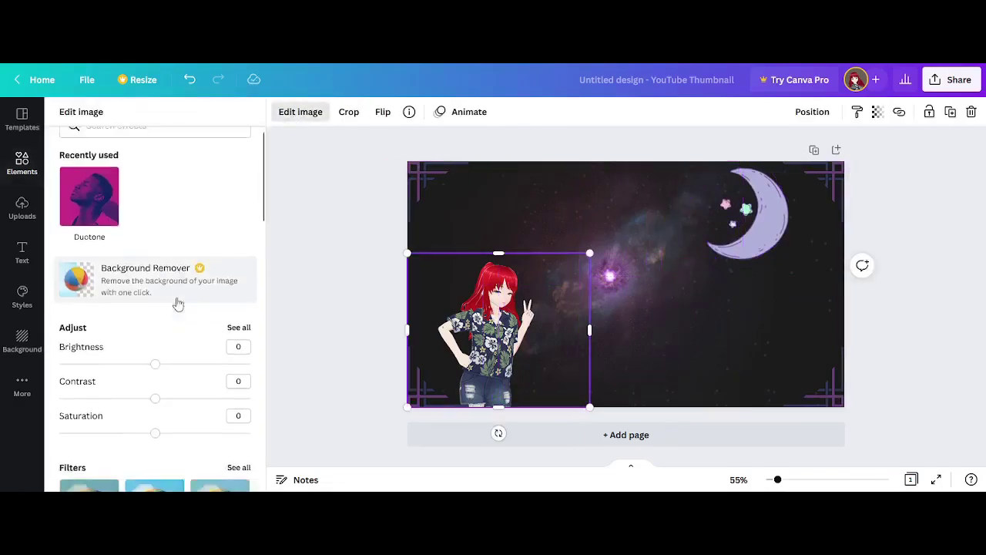
left_click_drag(155, 266, 155, 302)
left_click_drag(154, 334, 176, 334)
scroll(159, 293, "down", 5)
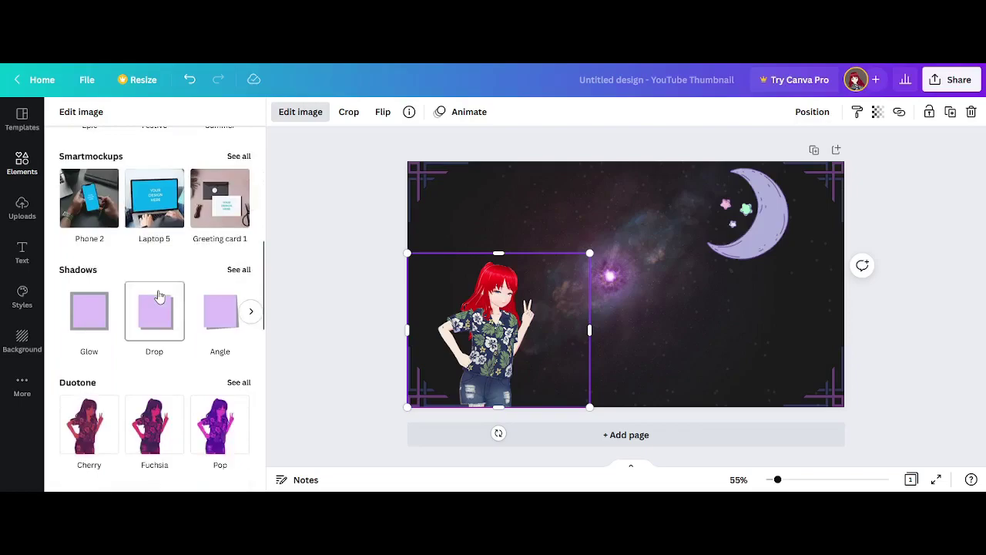
left_click(252, 312)
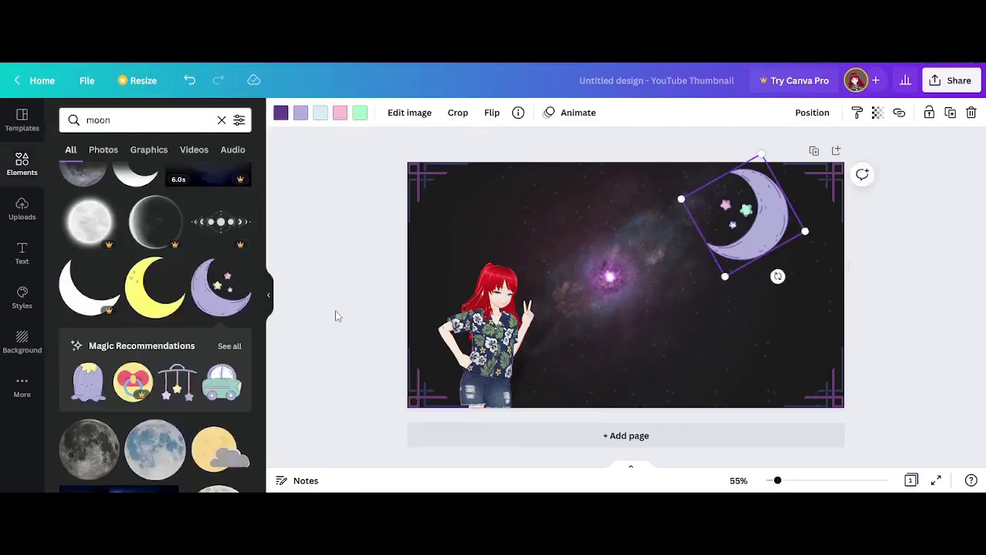
- Add a second page, place the uploaded peace-sign character image on it and enlarge it beyond the page height
left_click(639, 447)
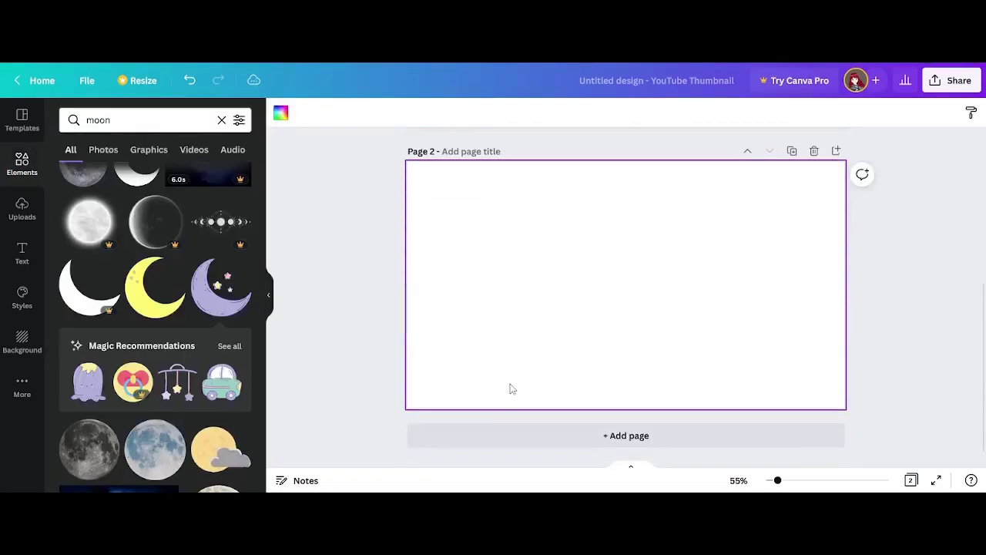
left_click(22, 208)
left_click(98, 239)
left_click_drag(539, 368, 386, 470)
left_click_drag(554, 351, 582, 306)
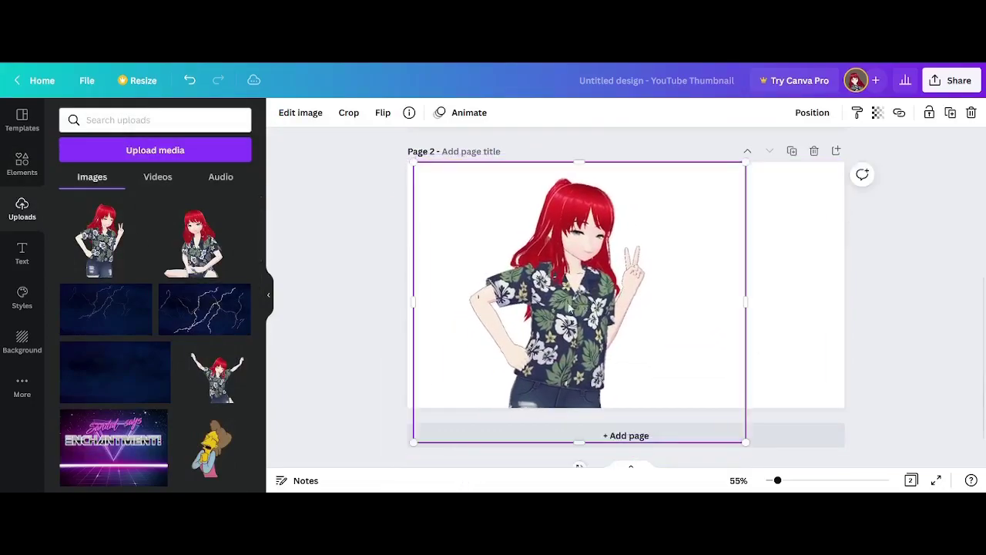
- Apply the Glow shadow effect to the character image on page 2
left_click(300, 112)
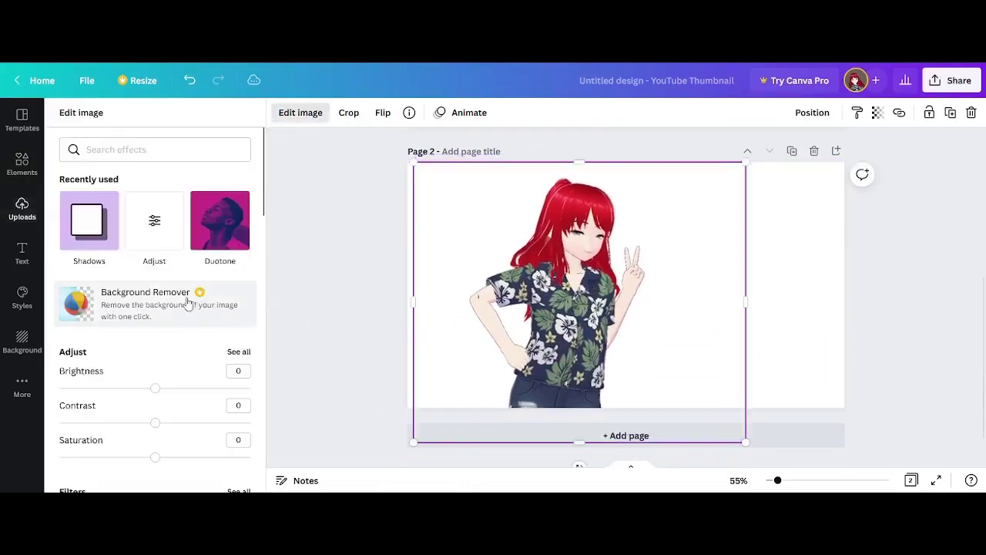
left_click(87, 220)
left_click(157, 202)
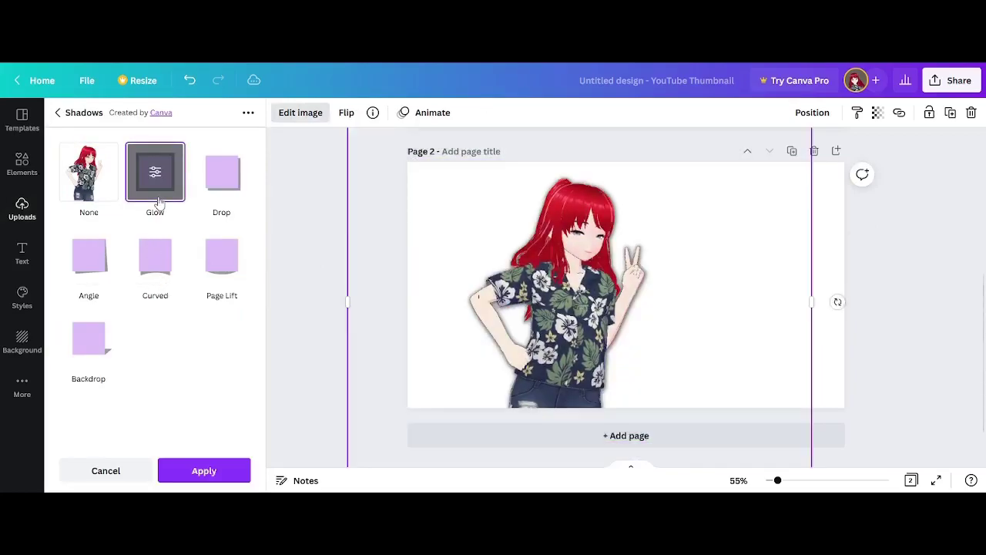
left_click_drag(777, 480, 782, 480)
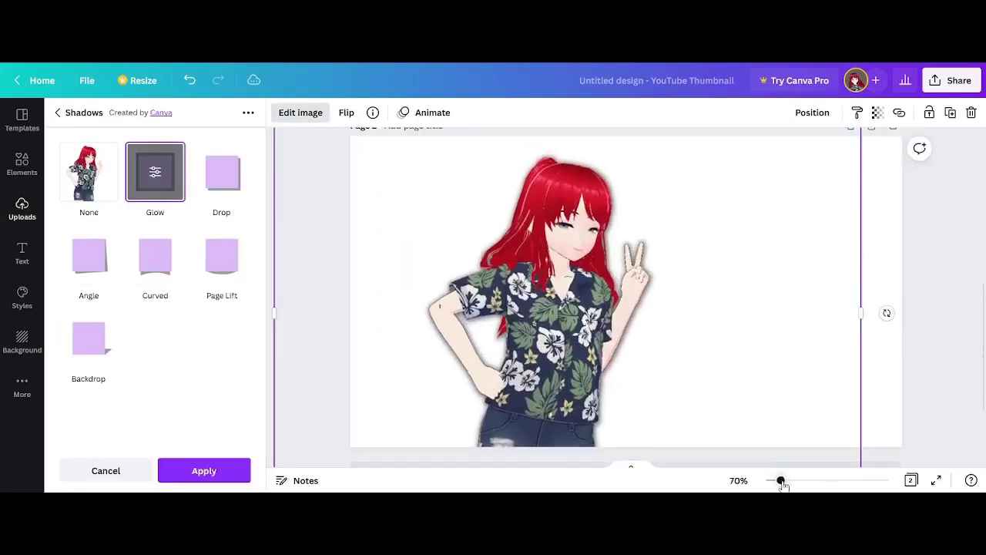
- Set the page 2 character's glow to Size 20, Transparency 61, Blur 10 and dark purple, and shift the image left
left_click(155, 184)
left_click_drag(130, 254, 158, 259)
left_click_drag(90, 168, 177, 209)
left_click(239, 273)
left_click(339, 330)
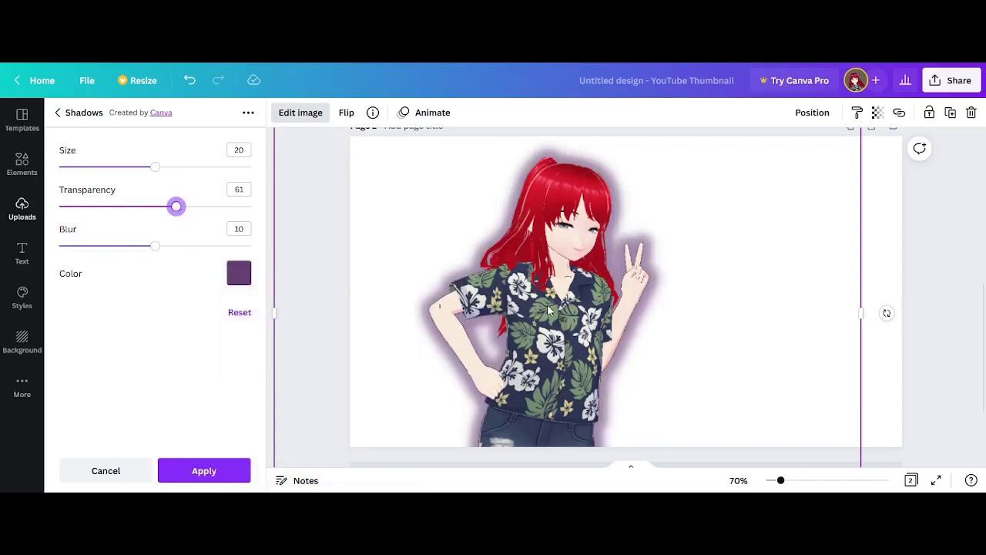
left_click_drag(516, 327, 474, 327)
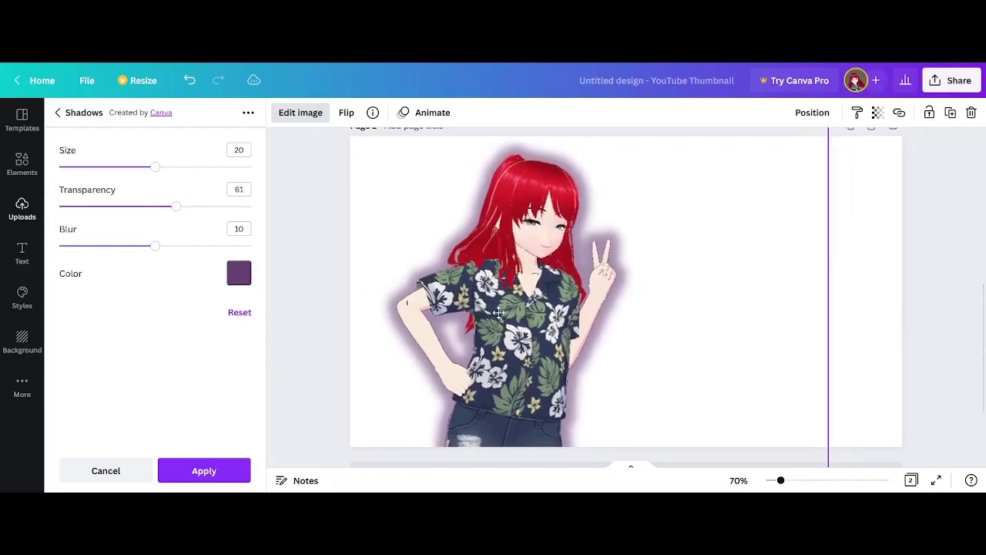
- Select the character on page 1 and open its Shadows effects
scroll(506, 314, "up", 5)
left_click(477, 353)
left_click(280, 301)
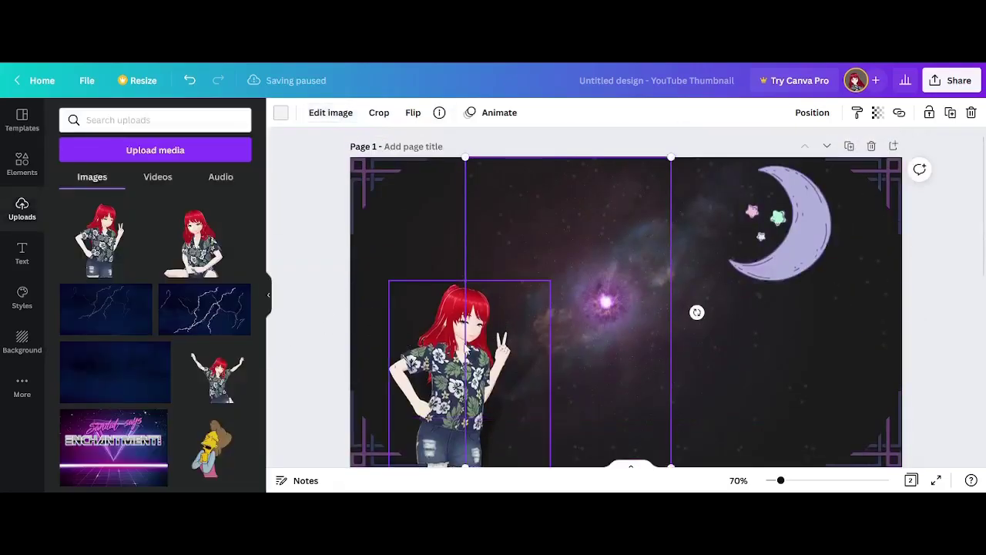
scroll(315, 309, "down", 2)
left_click(301, 113)
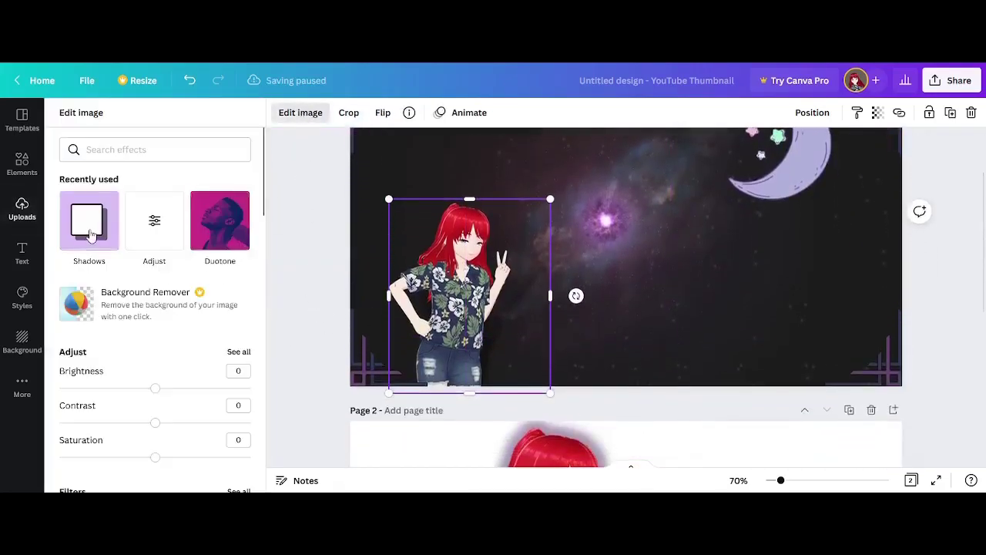
left_click(89, 229)
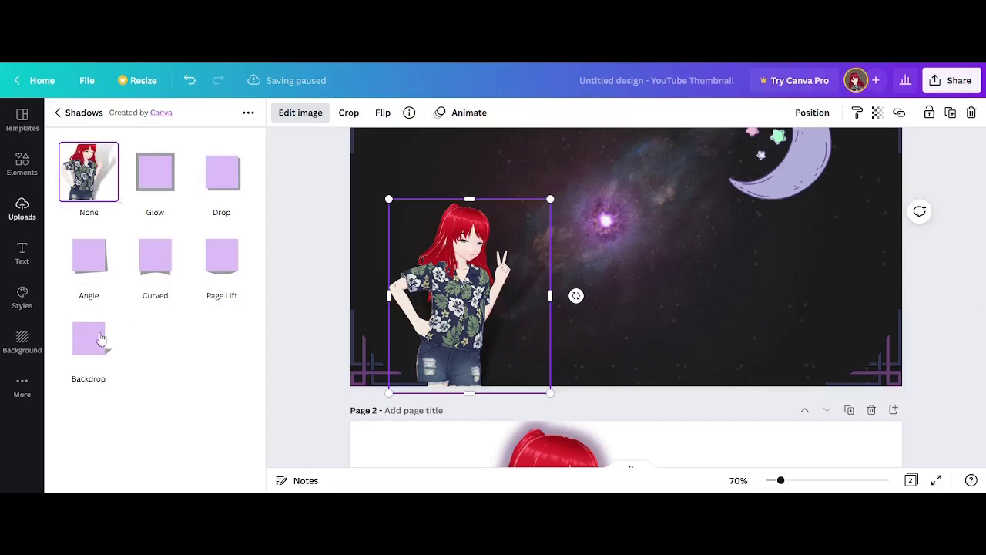
- Try a pink Backdrop shadow on the page 1 character with Vertical Angle 2 and Blur 10
left_click(100, 337)
left_click(238, 312)
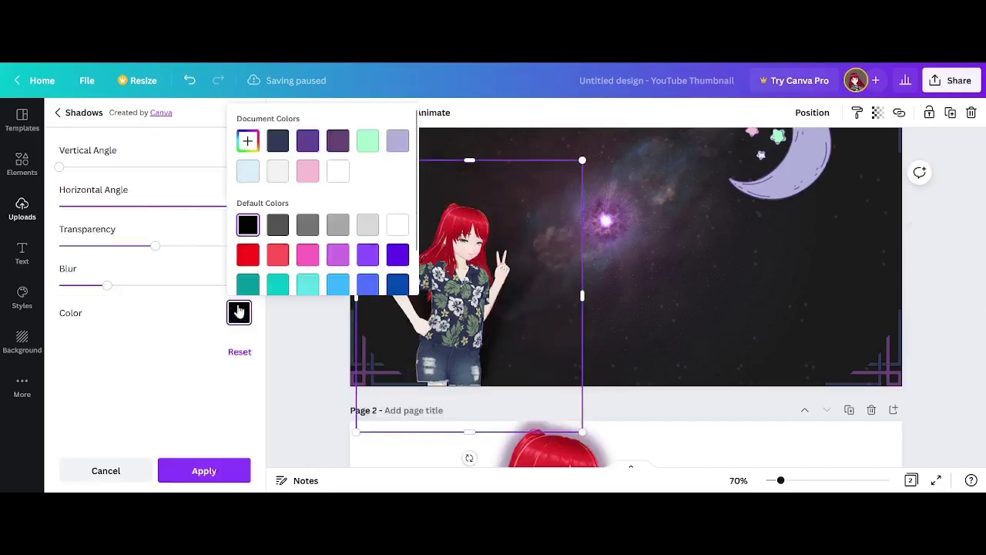
left_click(368, 255)
left_click(397, 258)
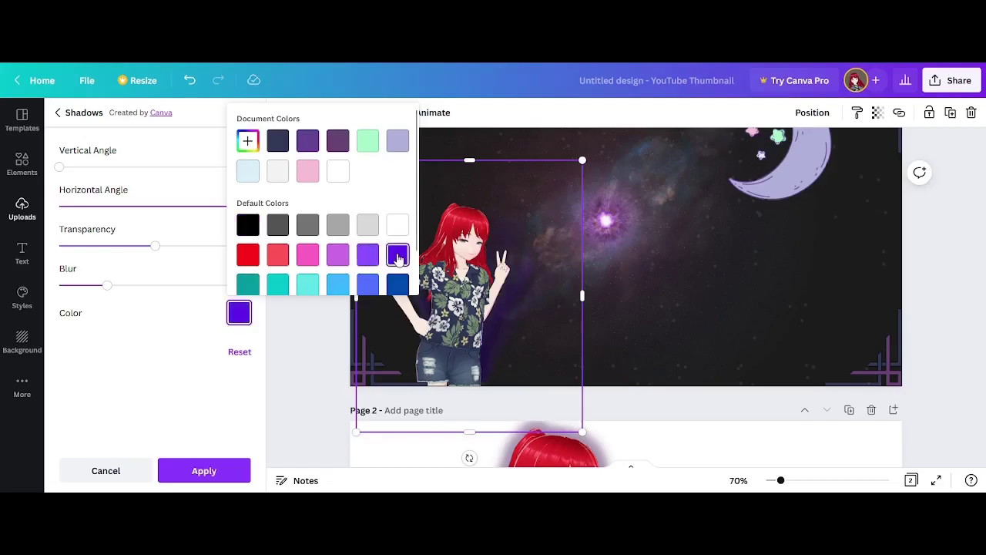
left_click(309, 175)
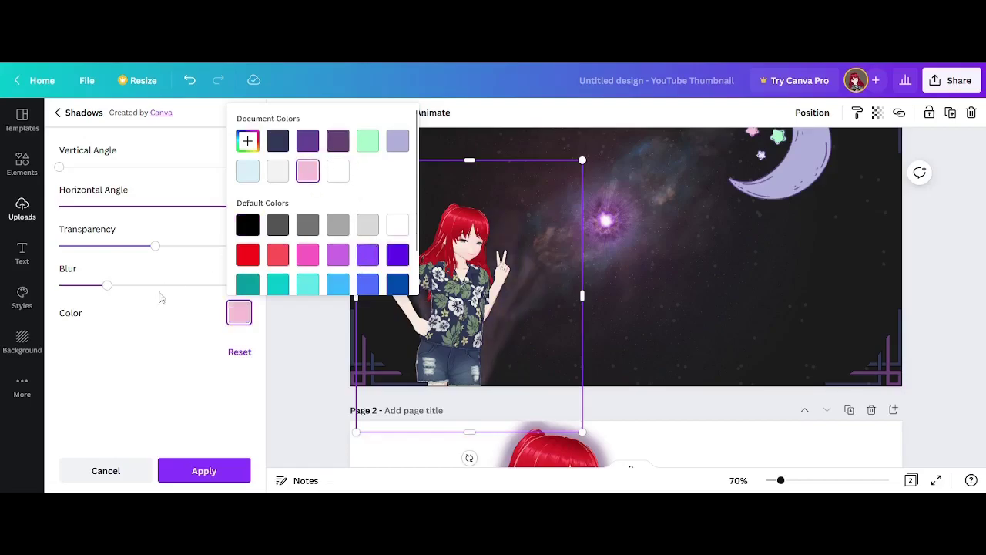
left_click(141, 308)
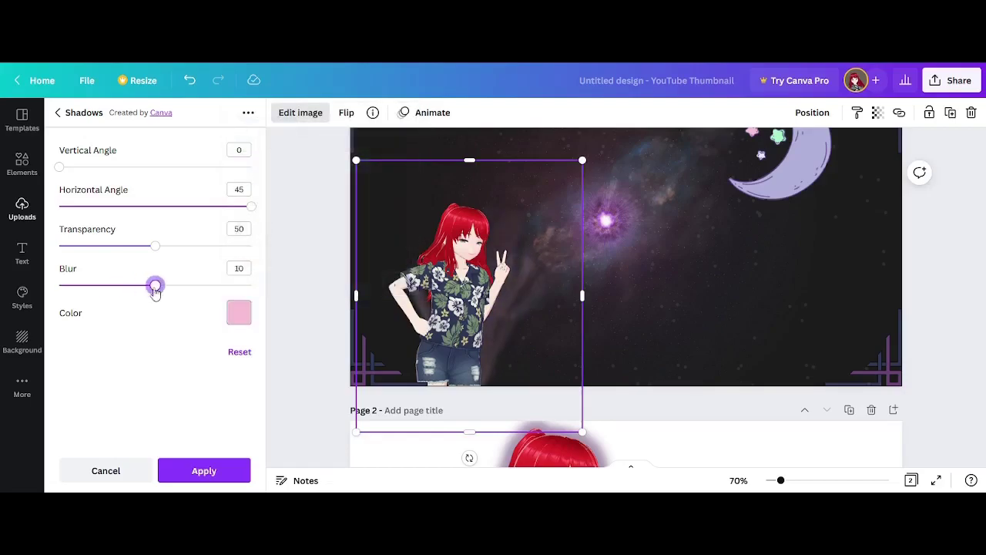
mouse_move(64, 169)
left_mouse_down()
mouse_move(167, 165)
mouse_move(64, 167)
left_mouse_up()
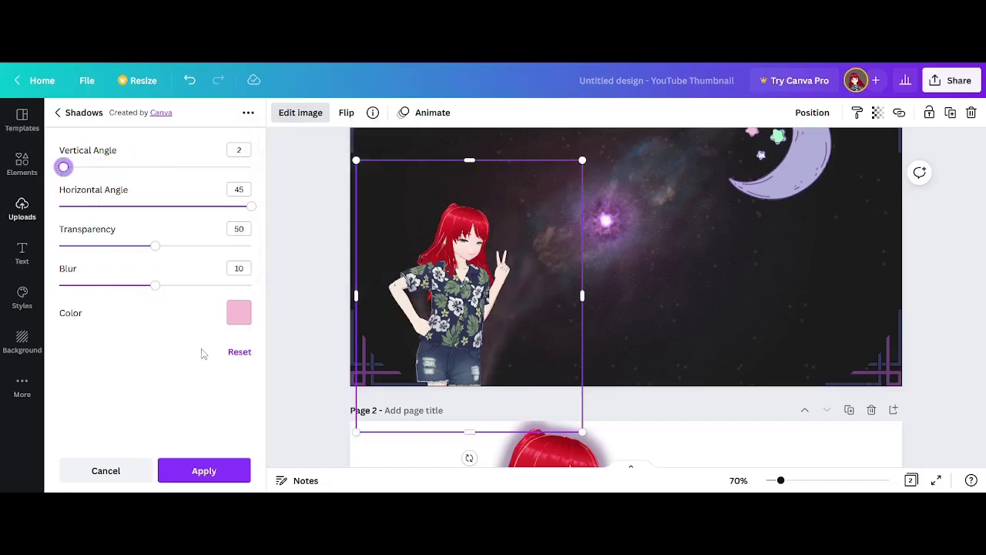
- Give the page 1 character a Glow shadow and colour it pink
left_click(76, 112)
left_click(158, 181)
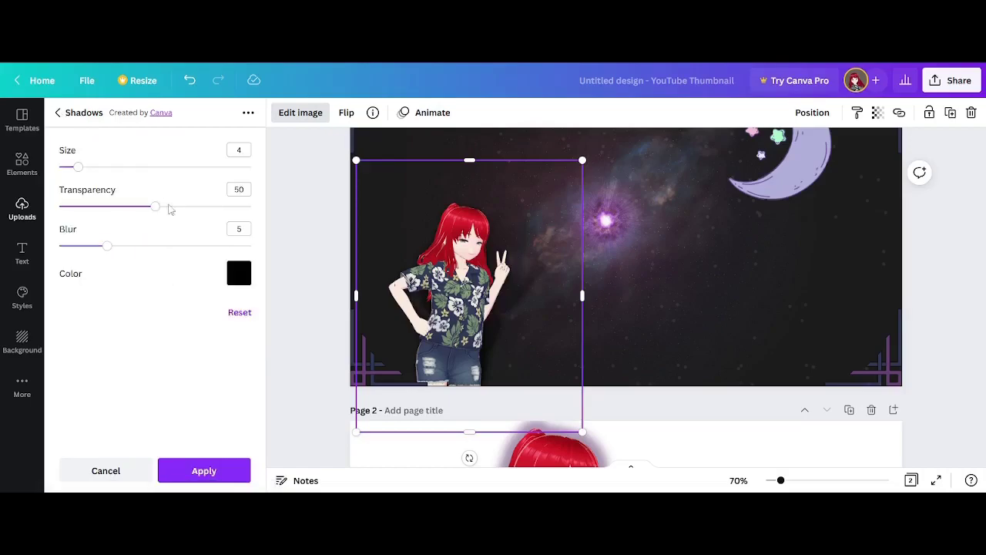
left_click(239, 274)
left_click(310, 359)
left_click(126, 302)
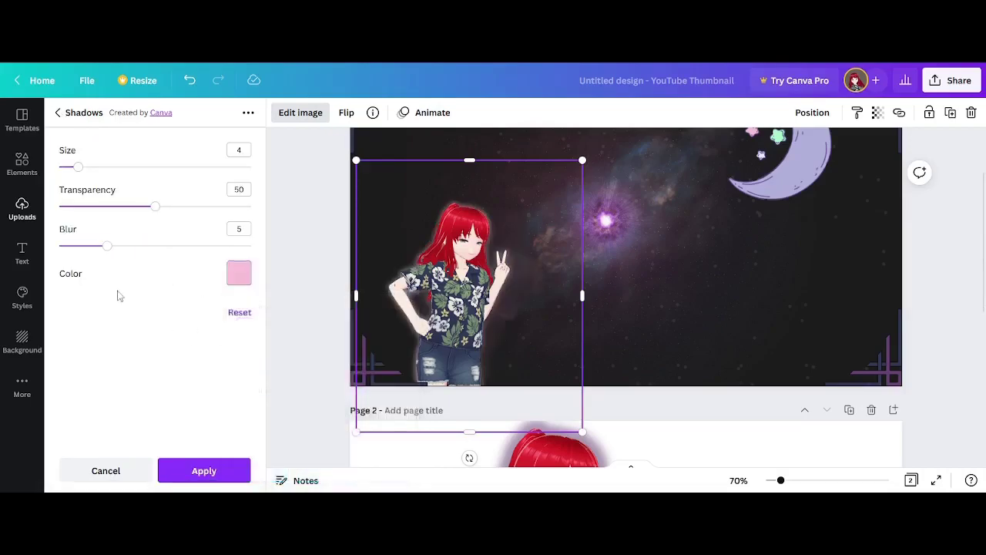
- Set the pink glow to Size 13, Transparency 68 and Blur 14
left_click_drag(104, 169, 128, 170)
left_click_drag(144, 211, 190, 212)
left_click_drag(108, 248, 175, 246)
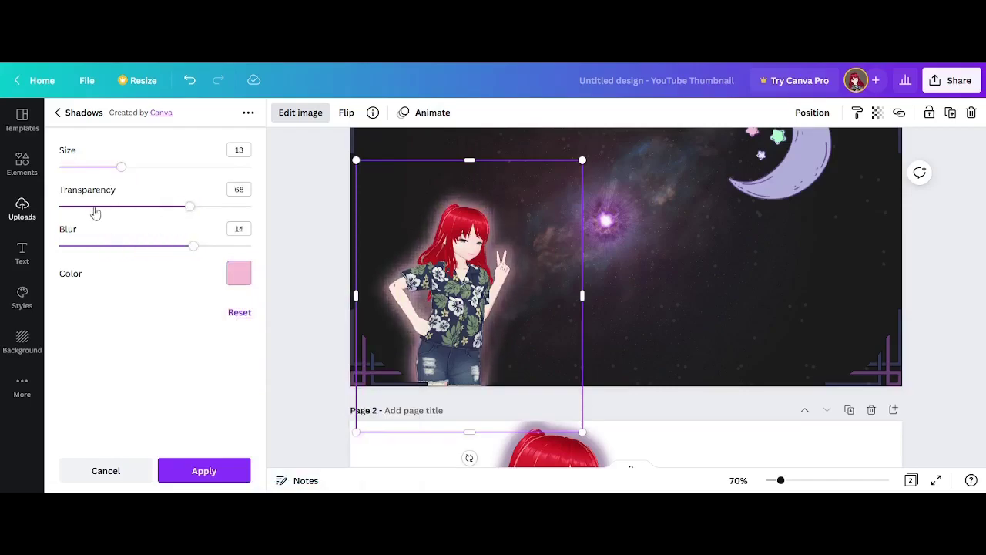
left_click_drag(140, 210, 191, 214)
left_click(303, 283)
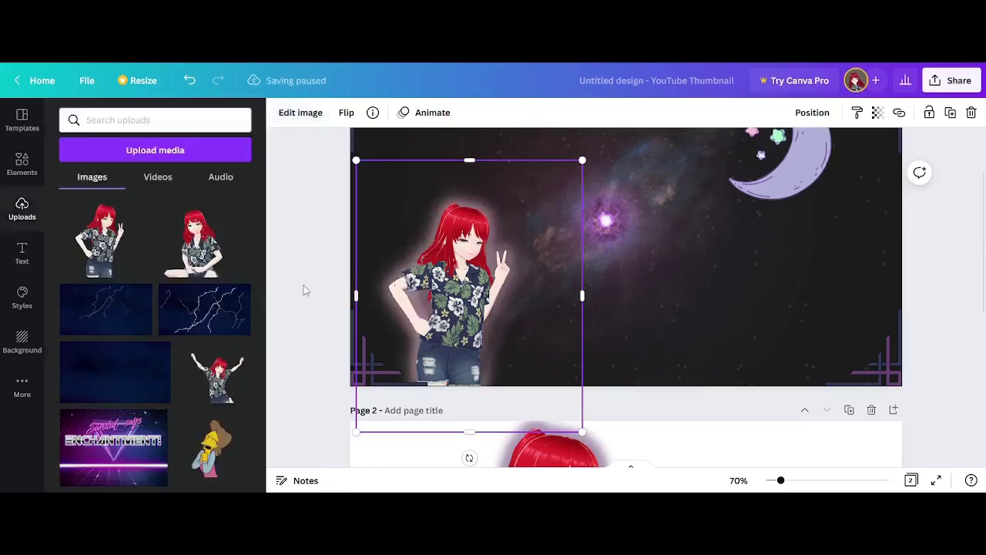
- Enlarge the glowing character and reposition it in the lower-left part of page 1
mouse_move(433, 305)
left_mouse_down()
mouse_move(426, 288)
mouse_move(426, 302)
left_mouse_up()
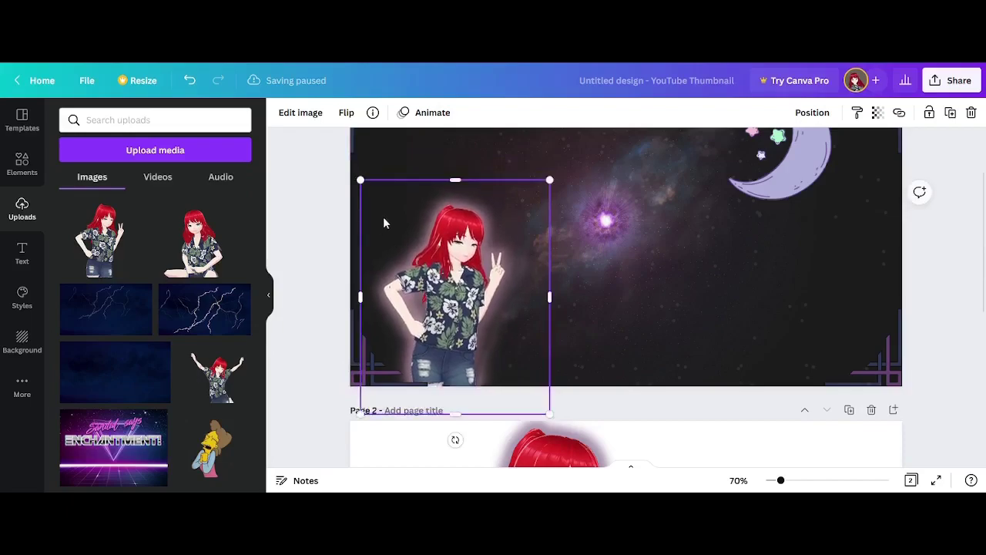
left_click_drag(359, 178, 307, 114)
left_click_drag(443, 222, 478, 241)
left_click(308, 323)
- Check the layer position options of the lower-left corner ornament on page 1
left_click(372, 385)
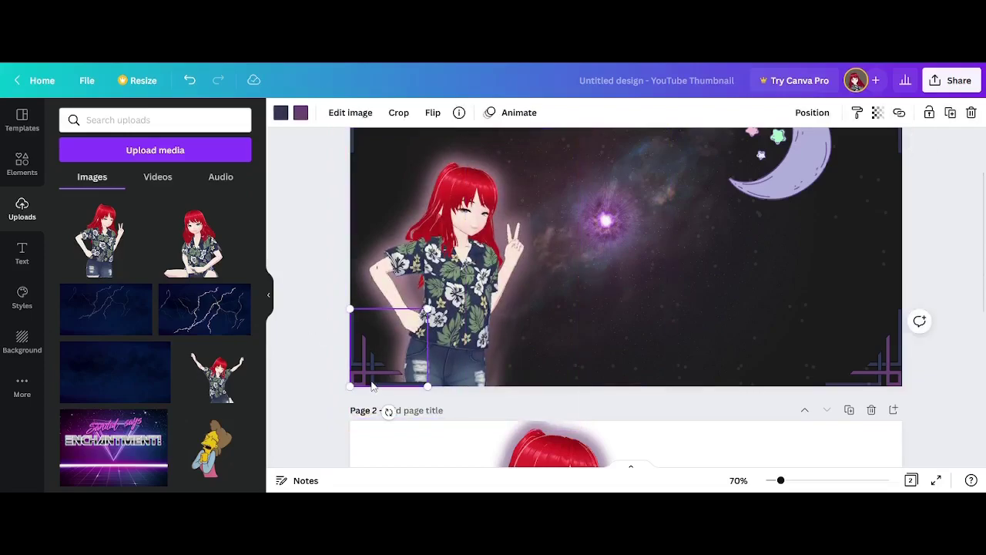
left_click(812, 113)
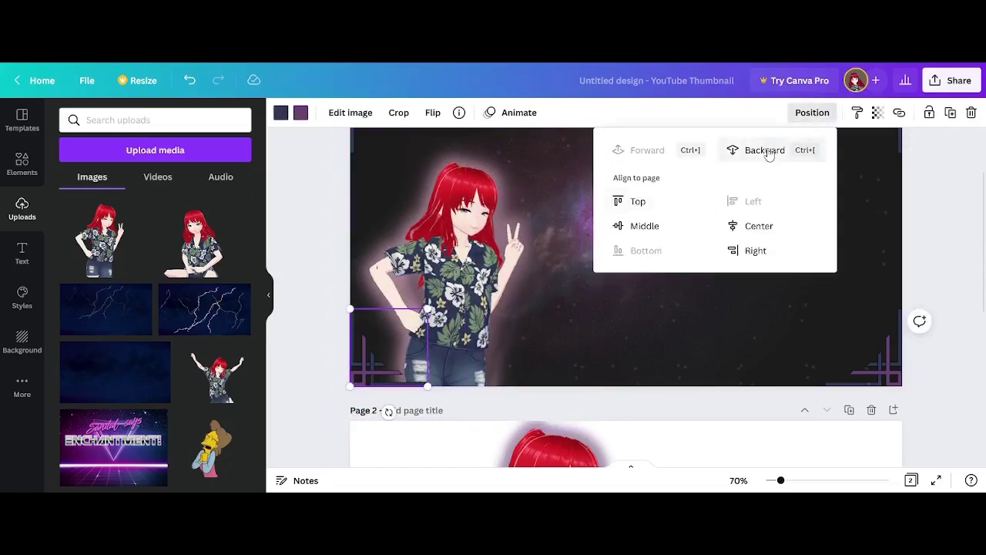
left_click(303, 295)
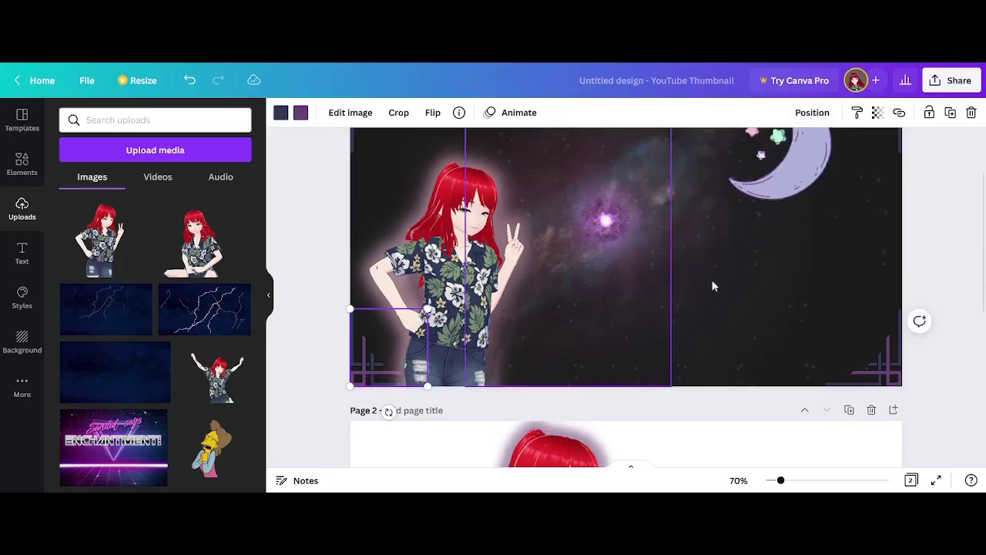
- Search the elements library for "controler"
type("c")
type("onto")
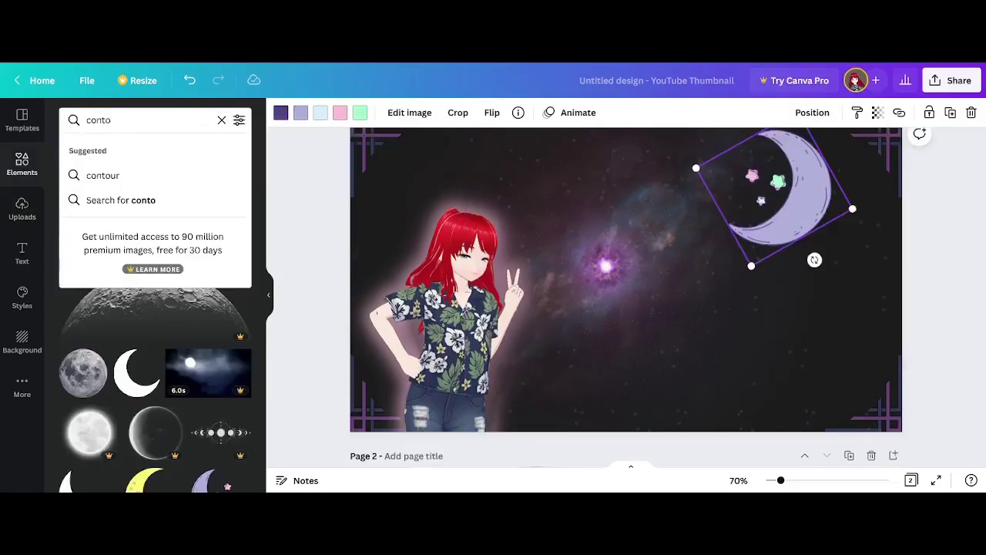
key("BackSpace")
type("roler")
key("Return")
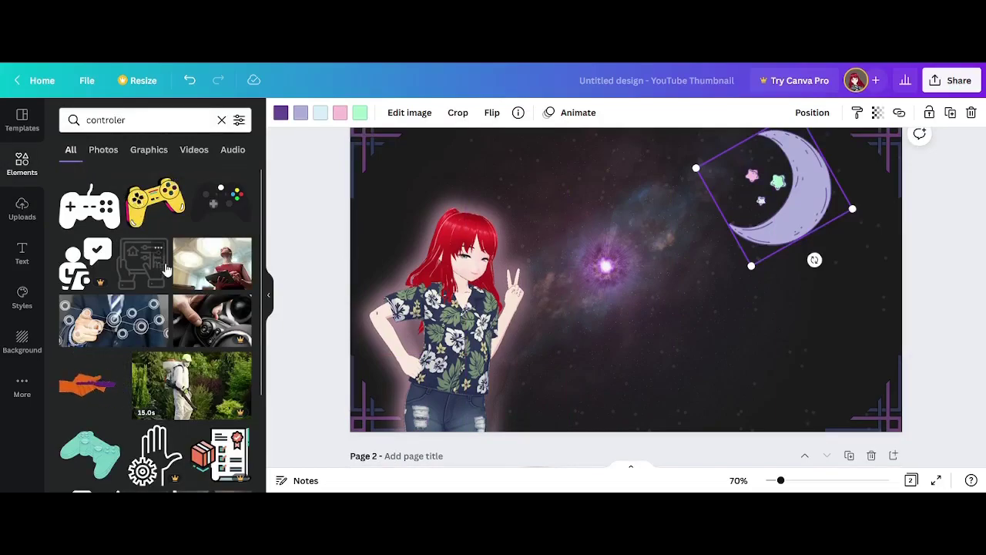
- Browse the controller graphics, add the yellow game controller to page 1 and flip it horizontally
scroll(166, 268, "down", 2)
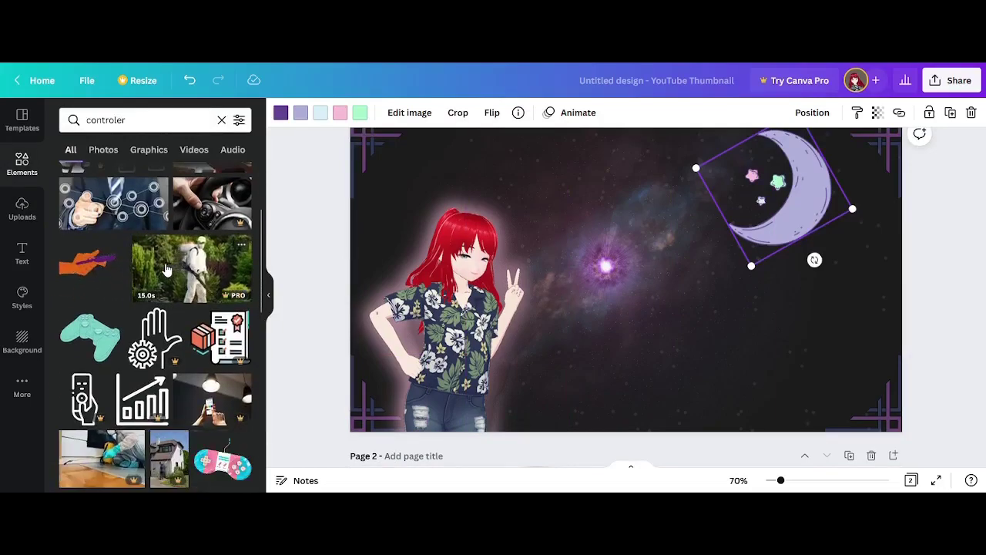
scroll(166, 270, "down", 1)
scroll(165, 269, "down", 3)
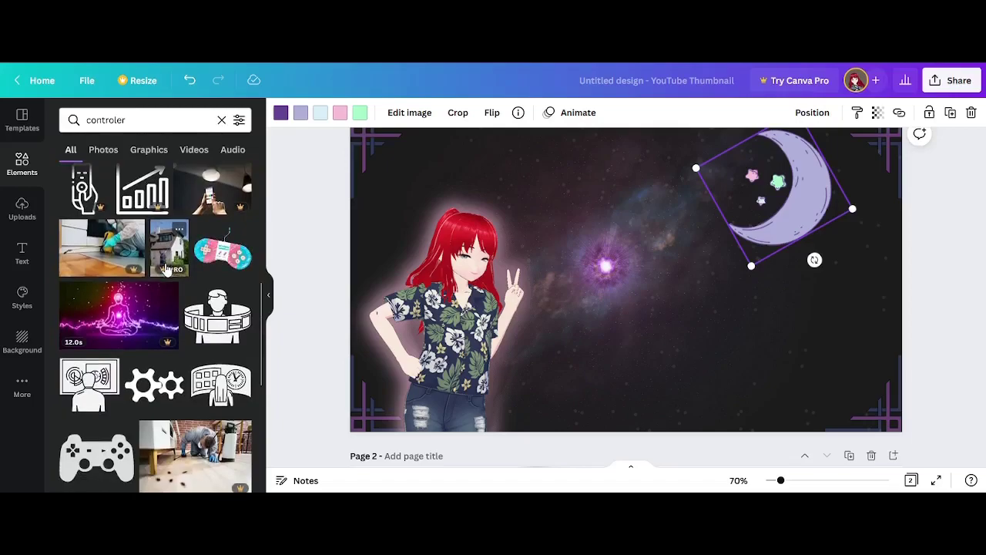
scroll(165, 268, "down", 3)
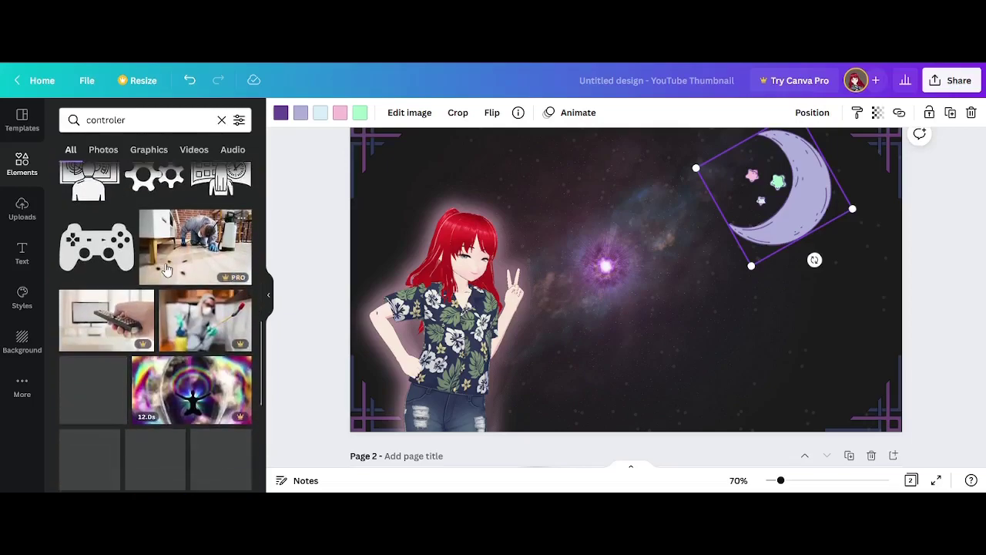
scroll(165, 268, "down", 2)
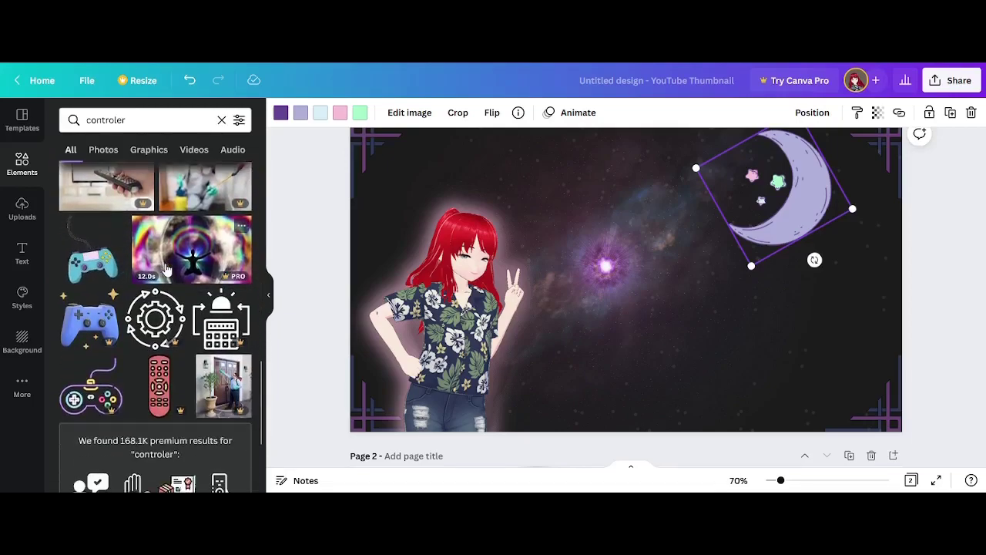
scroll(166, 268, "down", 5)
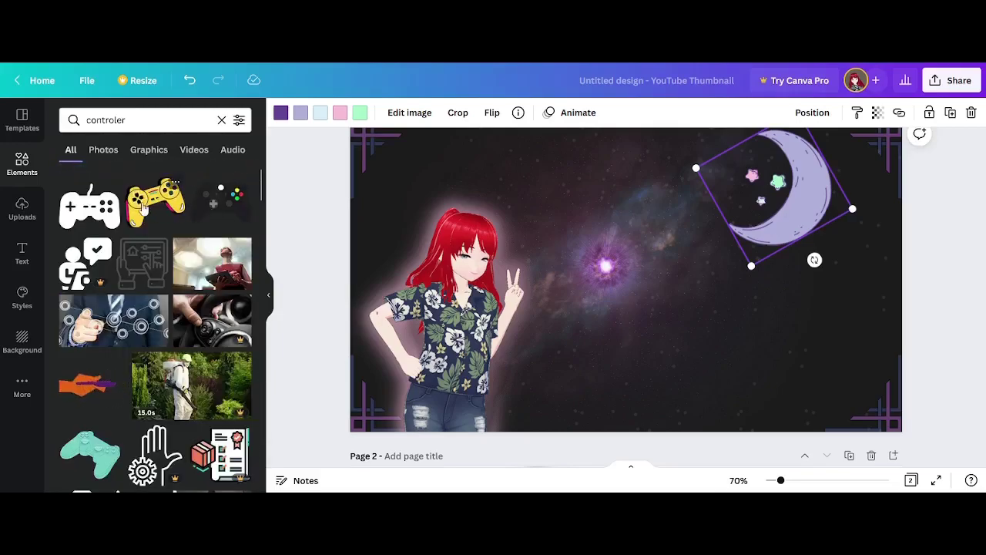
left_click(156, 203)
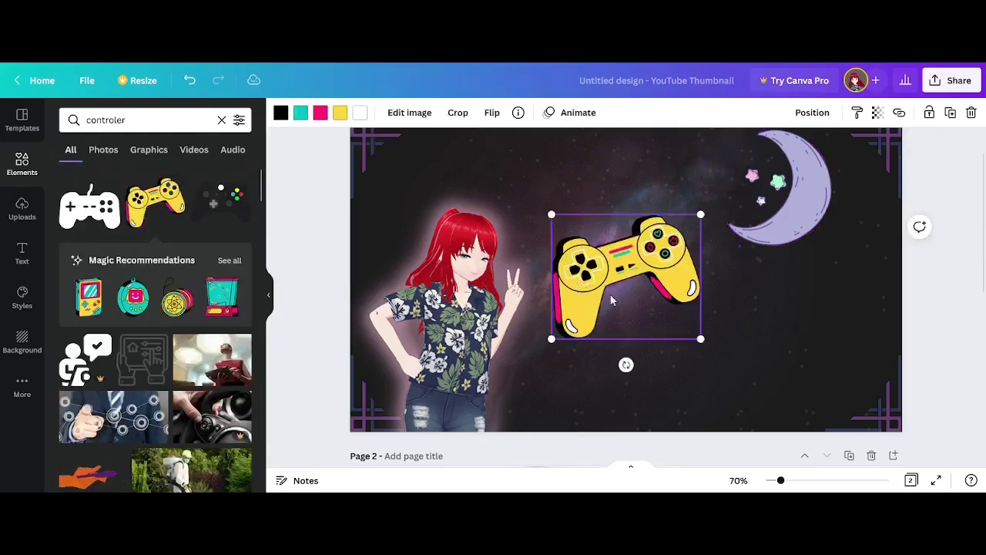
left_click(492, 113)
left_click(510, 143)
- Recolour the controller: yellow body to lavender, pink parts to the character's red, and white highlights to the character's beige
left_click(339, 113)
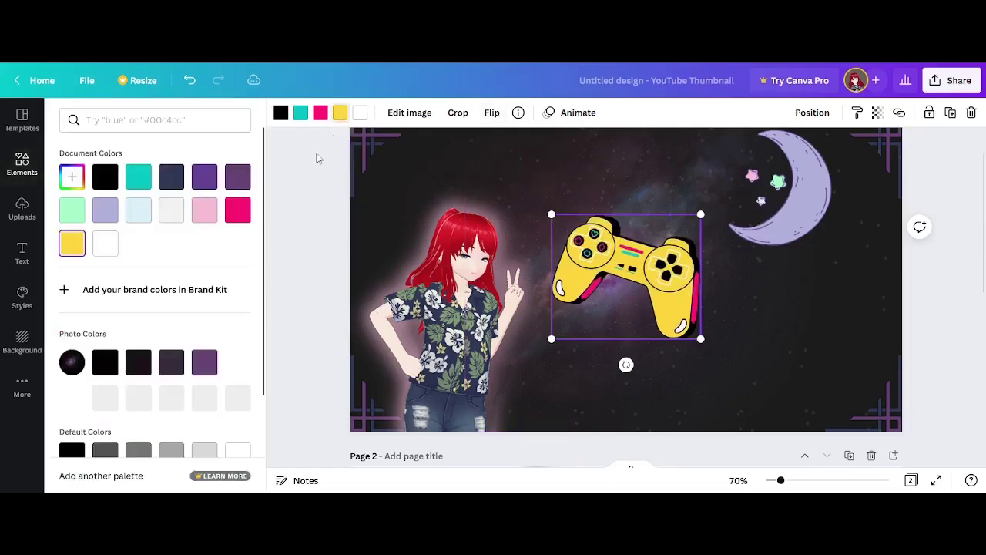
left_click(105, 209)
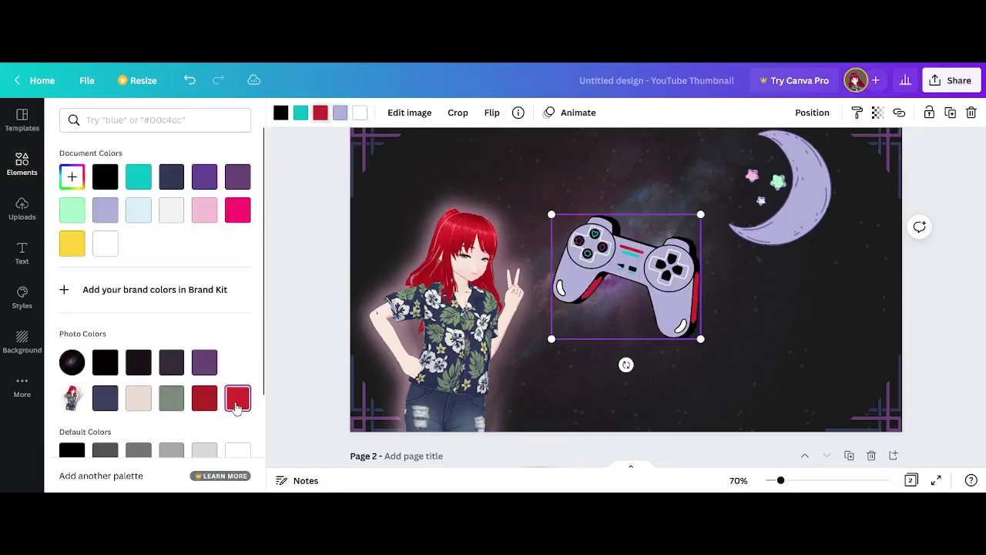
left_click(360, 113)
left_click(143, 409)
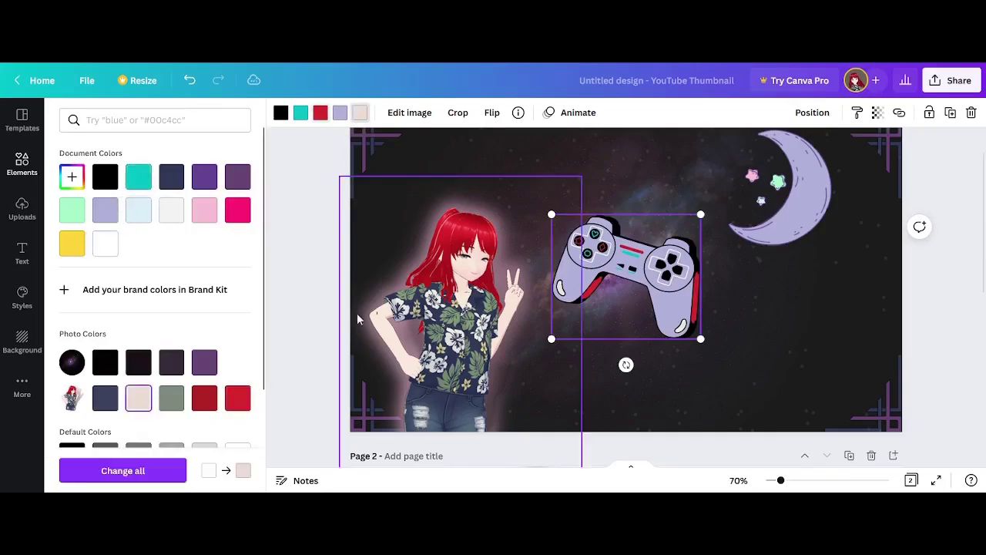
- Move the controller below the moon in the lower-right part of page 1 and rotate it to about -34°
left_click_drag(619, 308, 782, 371)
left_click(783, 429)
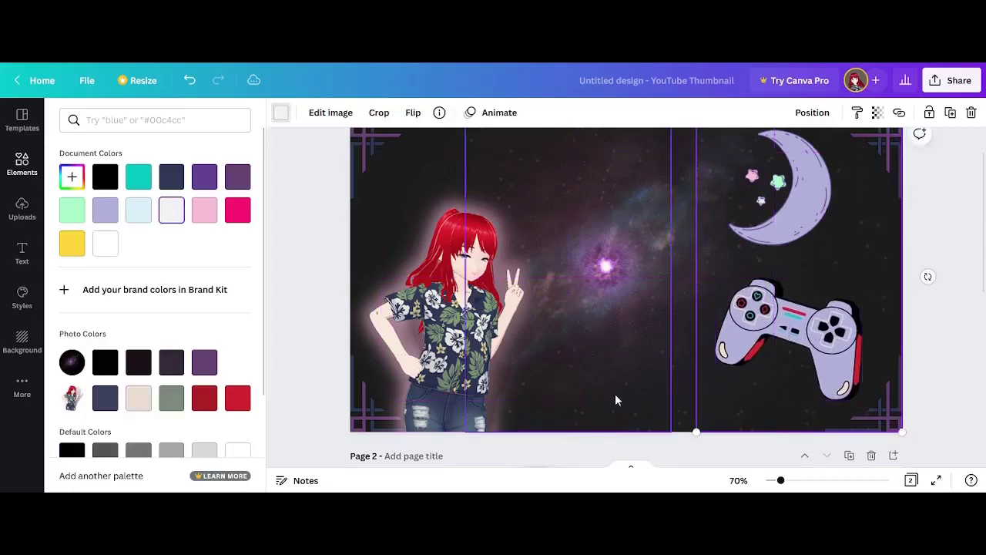
left_click_drag(485, 358, 429, 358)
left_click(772, 362)
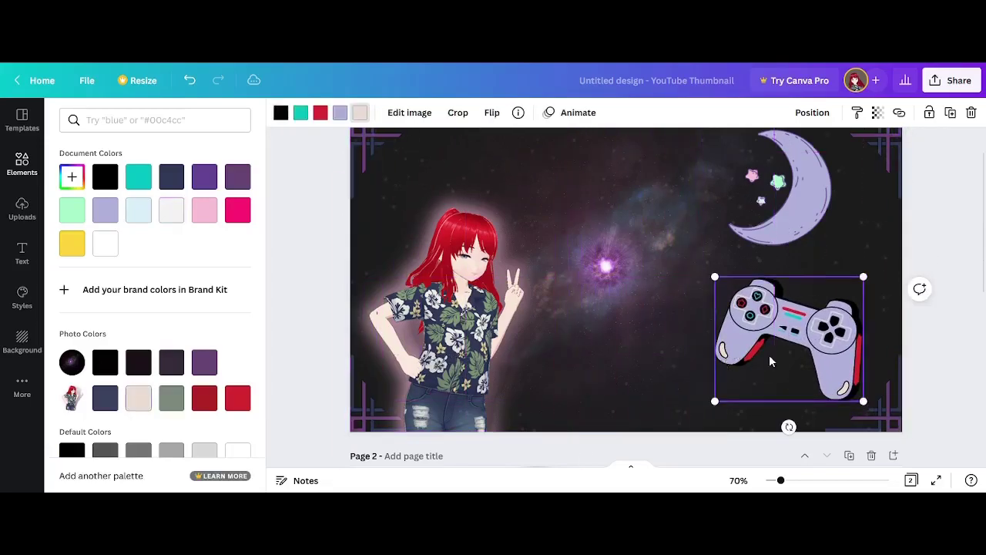
left_click_drag(790, 426, 839, 393)
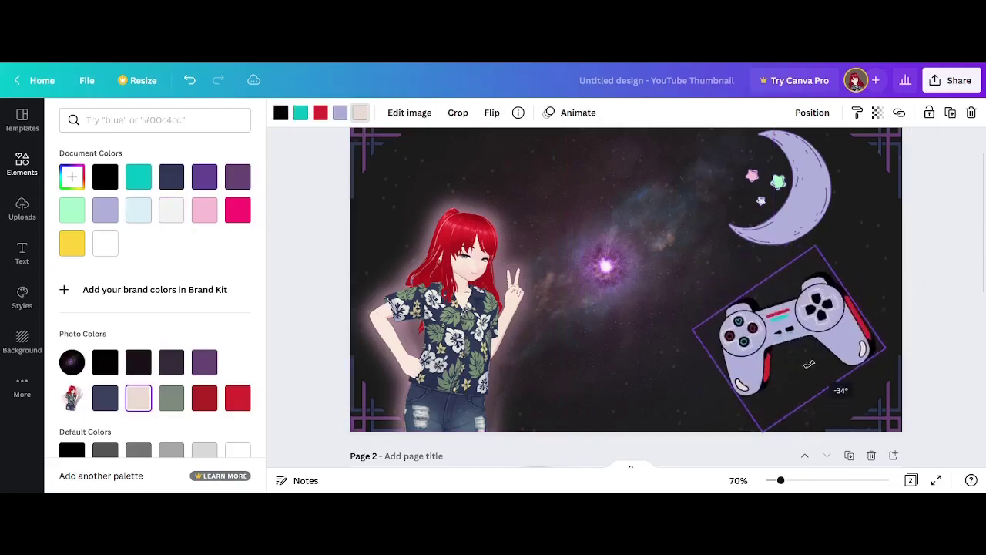
- Browse the font combinations and add the purple "NOW OPEN" text style with the yellow shadow to page 1
left_click(22, 250)
scroll(147, 335, "down", 7)
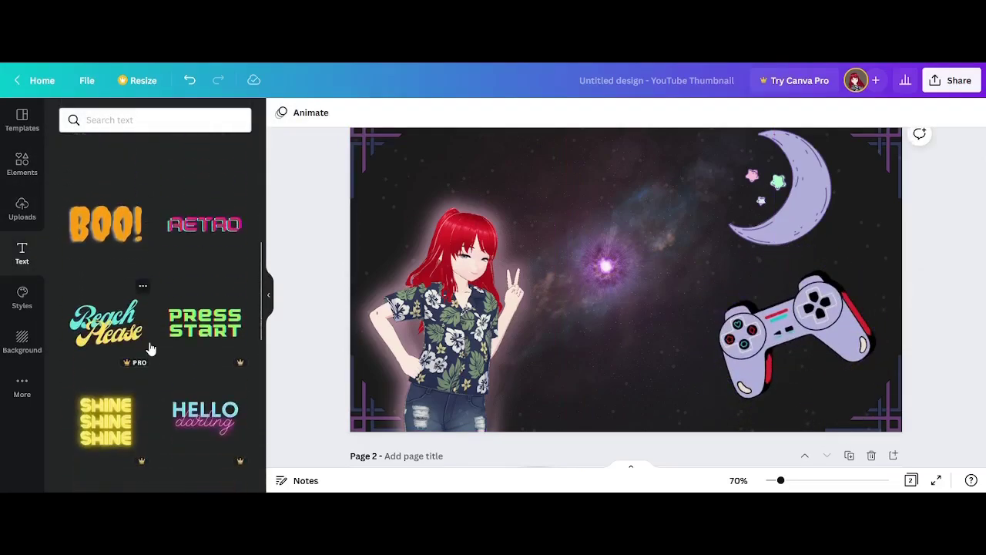
scroll(150, 348, "down", 8)
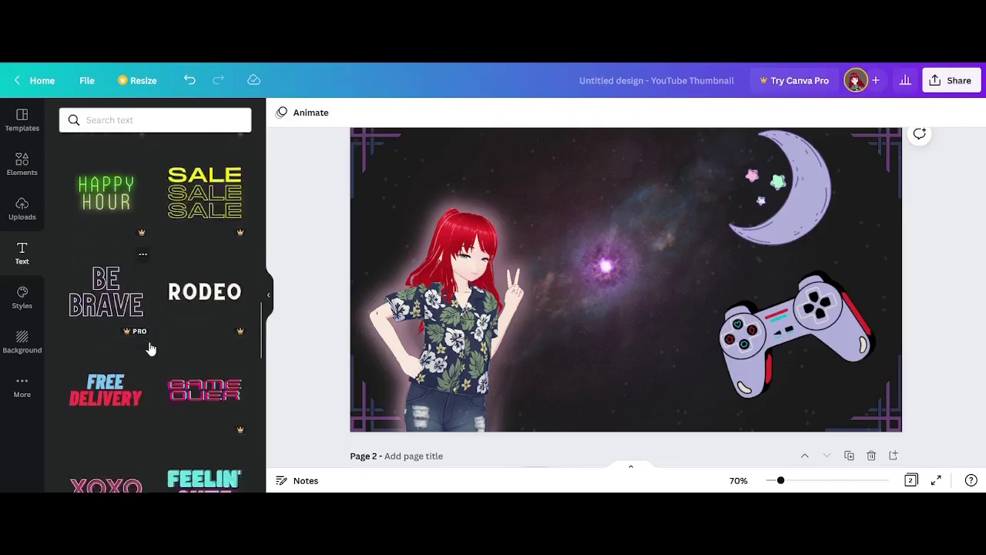
scroll(150, 349, "down", 1)
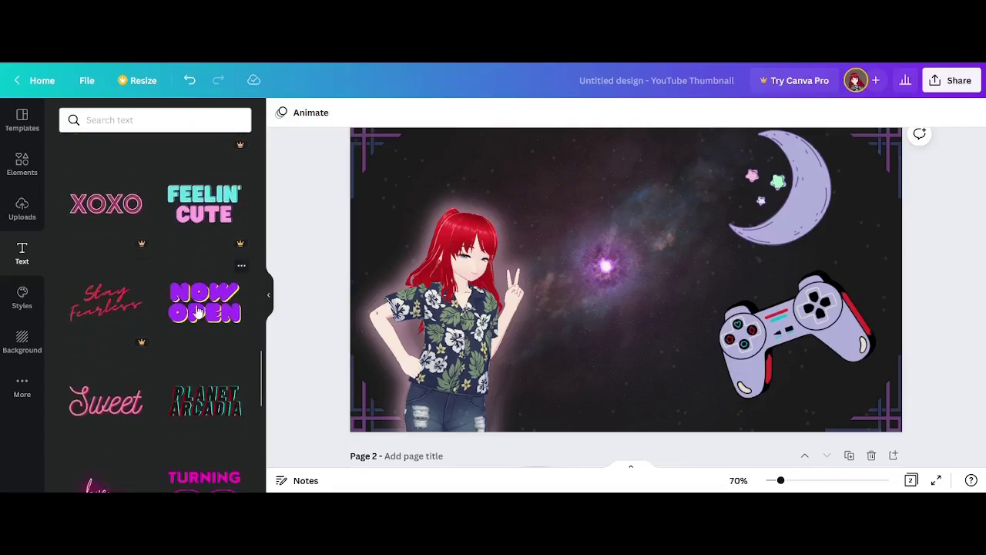
scroll(198, 309, "up", 15)
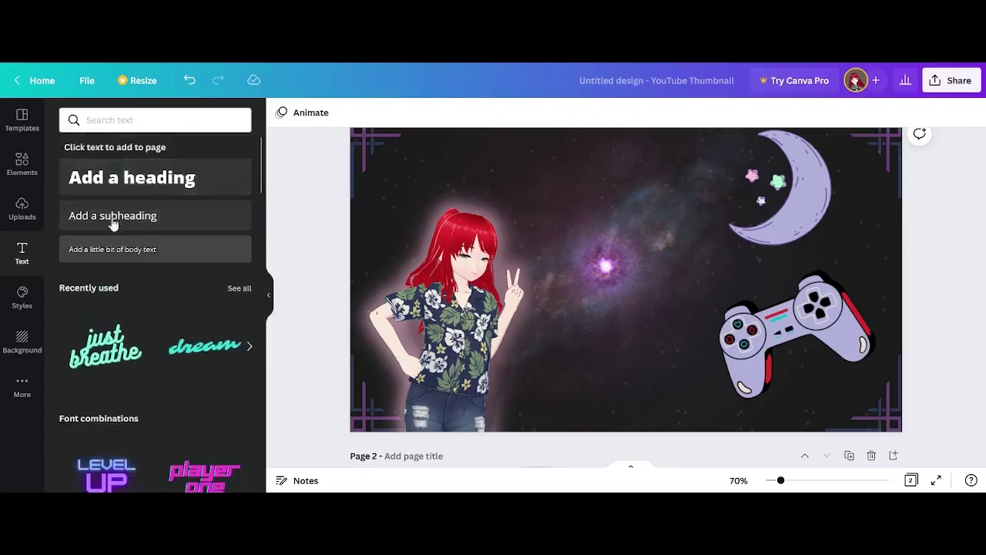
scroll(155, 360, "down", 1)
scroll(155, 360, "down", 4)
scroll(154, 360, "down", 8)
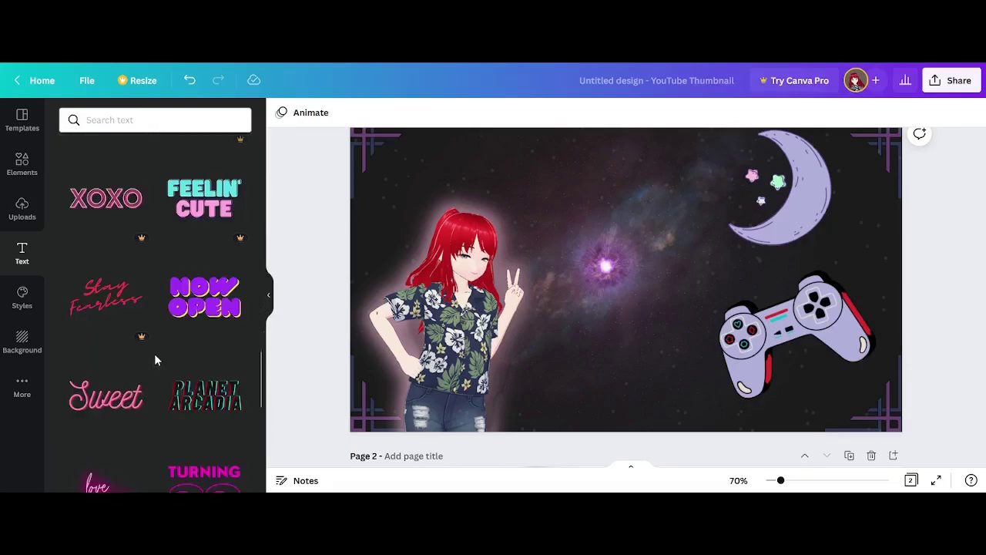
left_click(191, 313)
- Replace the "NOW OPEN" text with "LOOK AT MY THUMBNAIL"
double_click(532, 248)
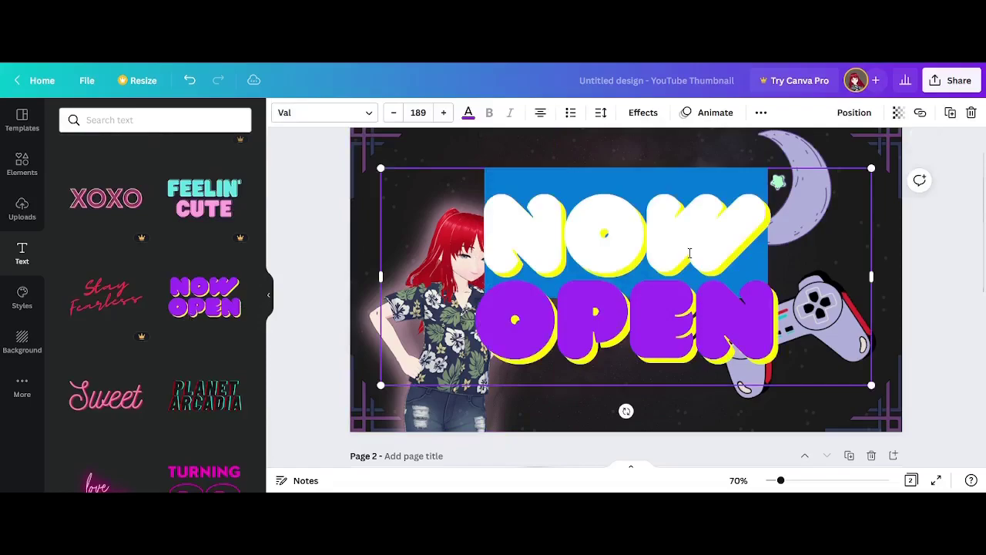
type("LOOK")
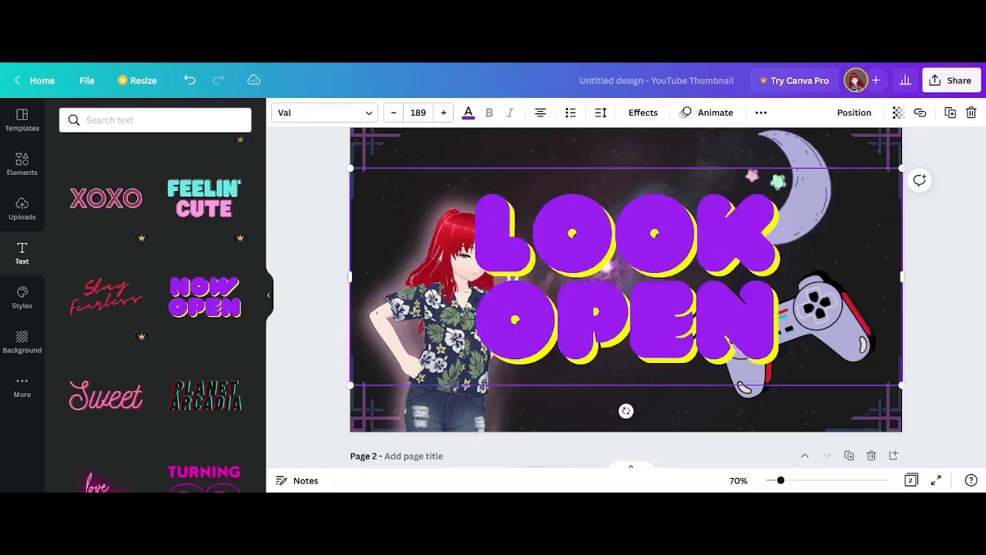
key("Delete")
key("Delete")
key("Delete")
key("Delete")
key("Delete")
type("AT MY T")
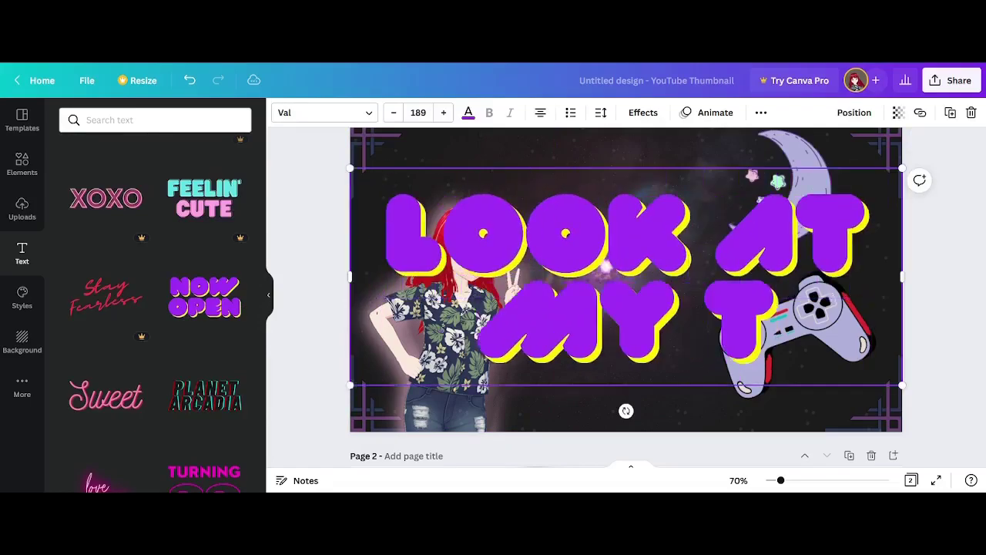
type("HUMBNAIL")
- Reduce the title text's font size to 100
left_click(394, 112)
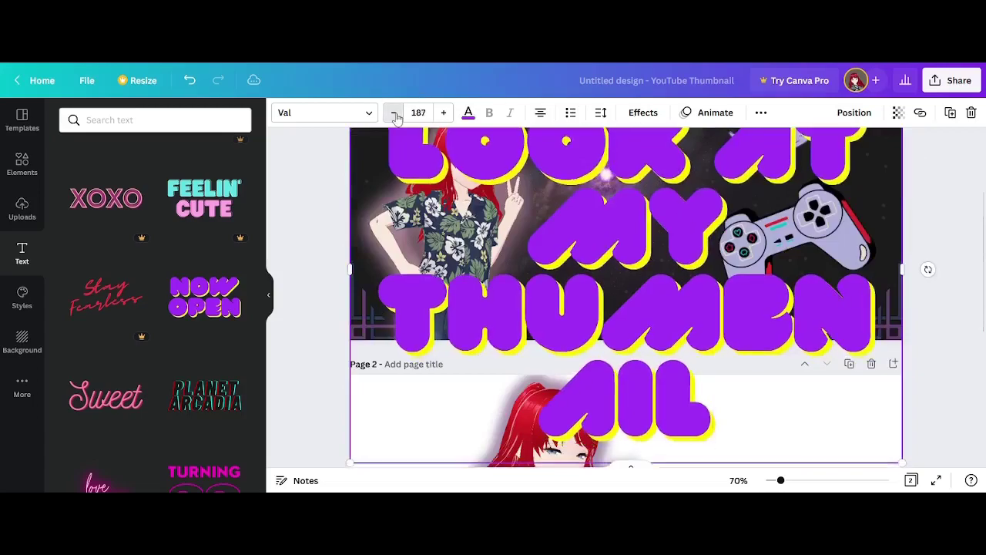
left_click(395, 112)
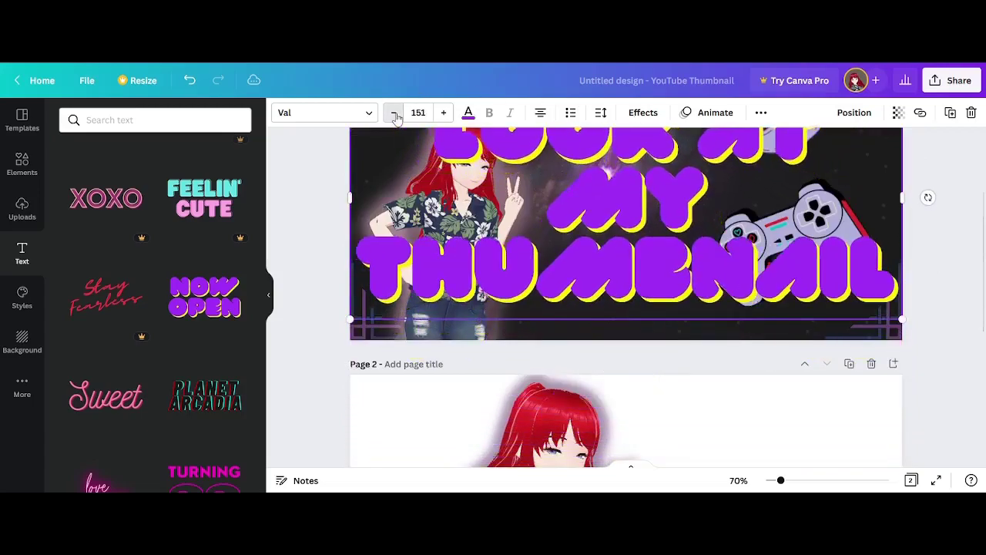
left_click(395, 113)
left_click(394, 113)
left_click(395, 112)
left_click(394, 112)
left_click(395, 113)
left_click(396, 113)
left_click(443, 113)
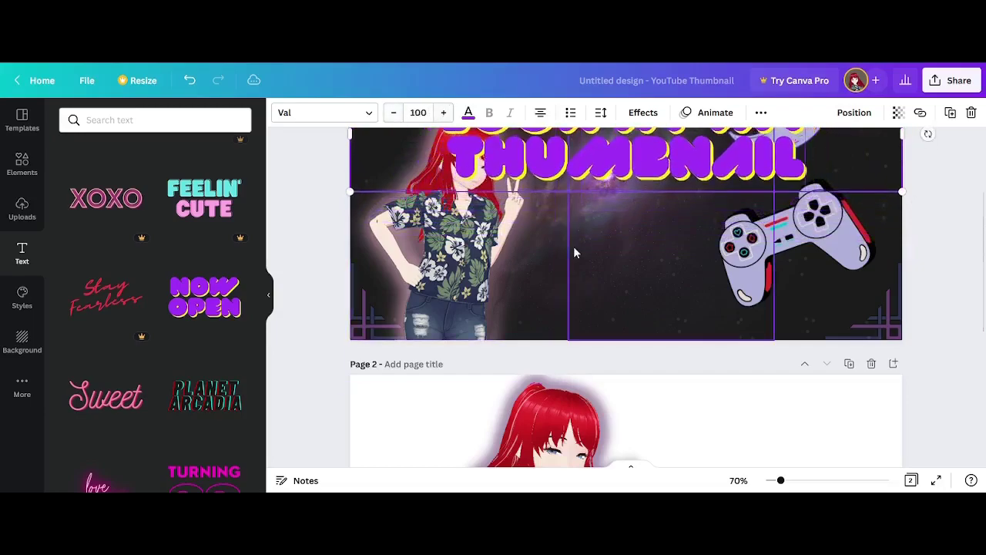
- Try grey-green and lavender as the title's text colour, and settle on the dark purple document colour
scroll(574, 245, "up", 3)
left_click(468, 114)
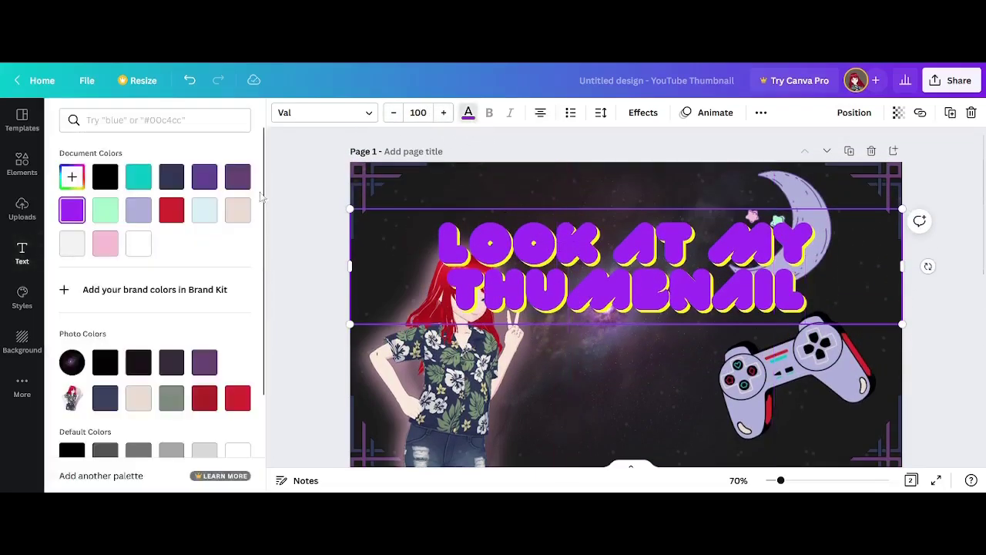
left_click(205, 177)
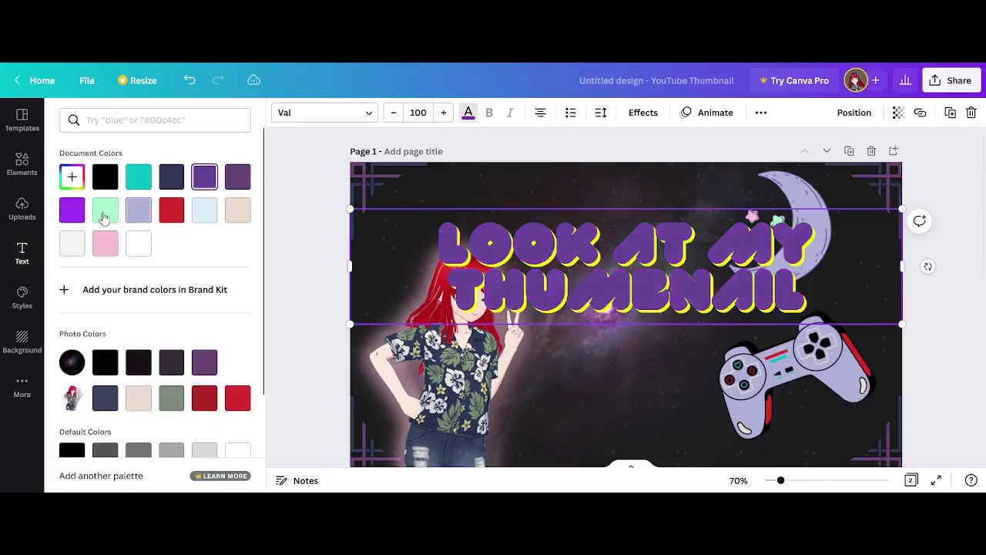
left_click(172, 398)
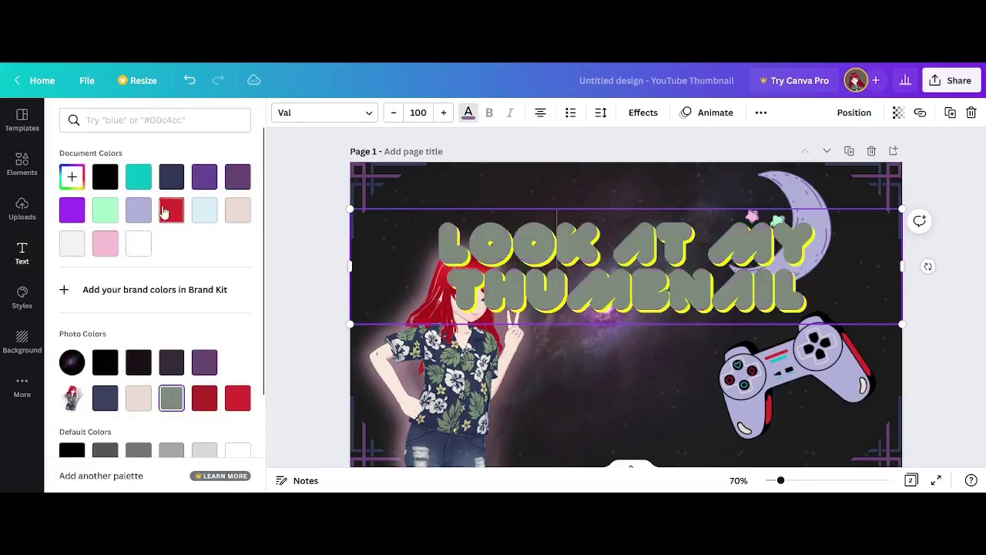
left_click(140, 210)
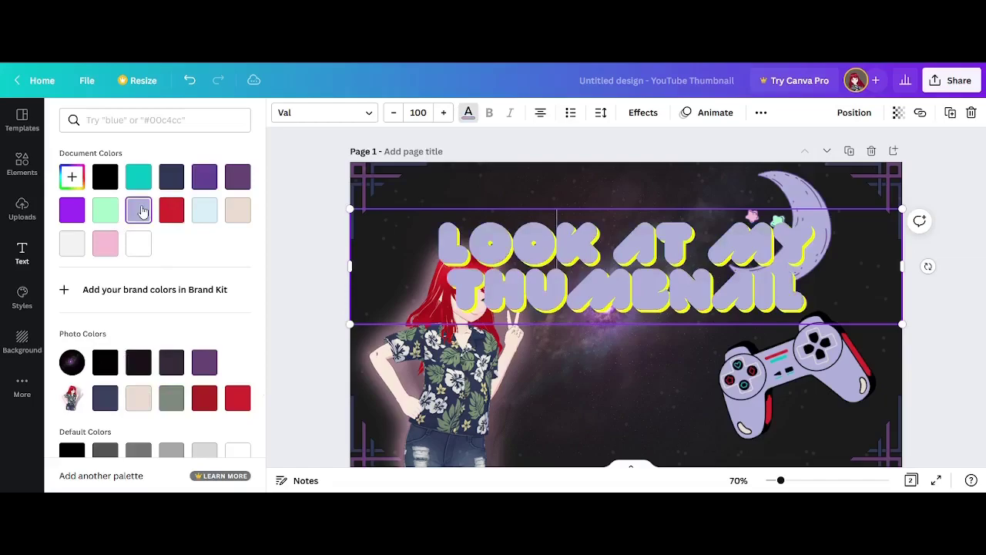
left_click(210, 183)
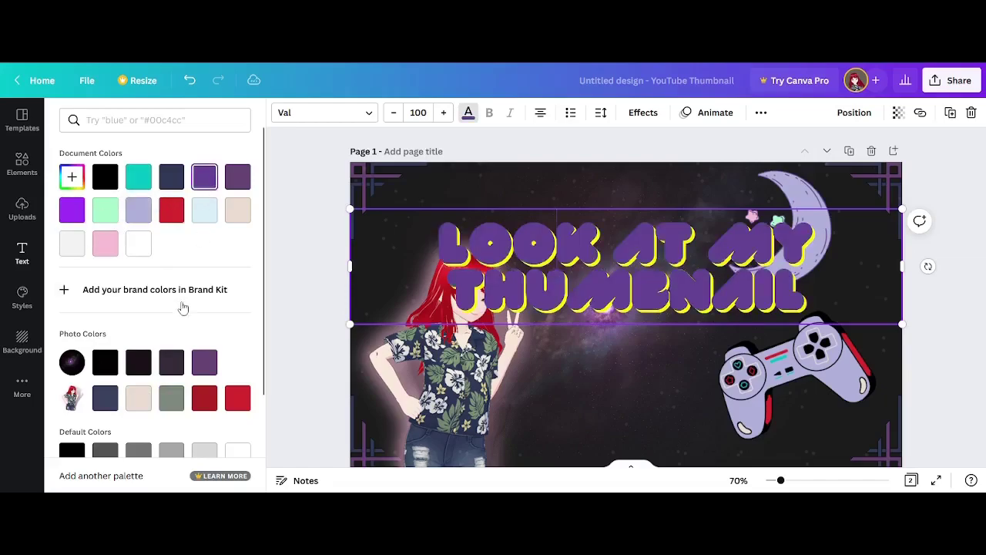
- Change the title's shadow colour to light pink after trying lavender and off-white
left_click(500, 320)
left_click(643, 112)
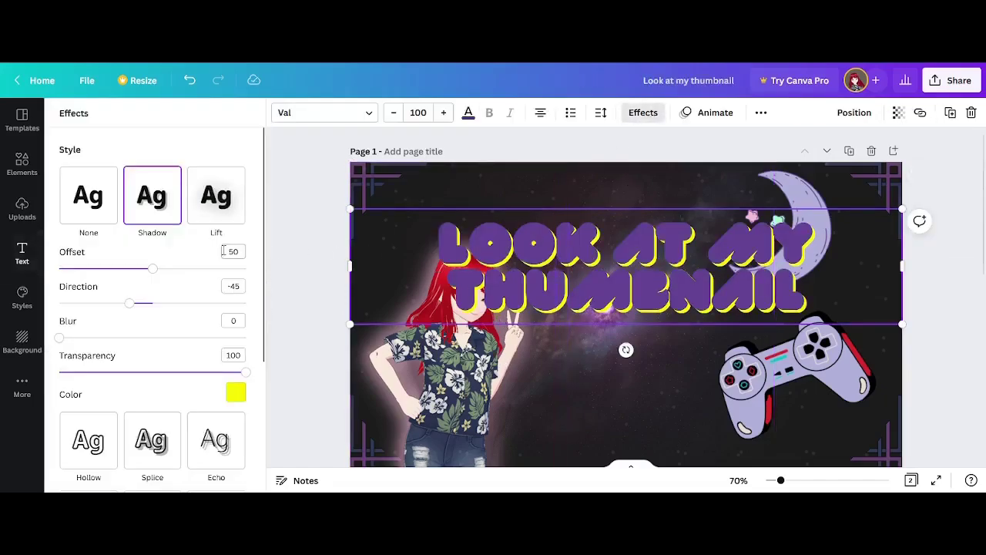
left_click(235, 393)
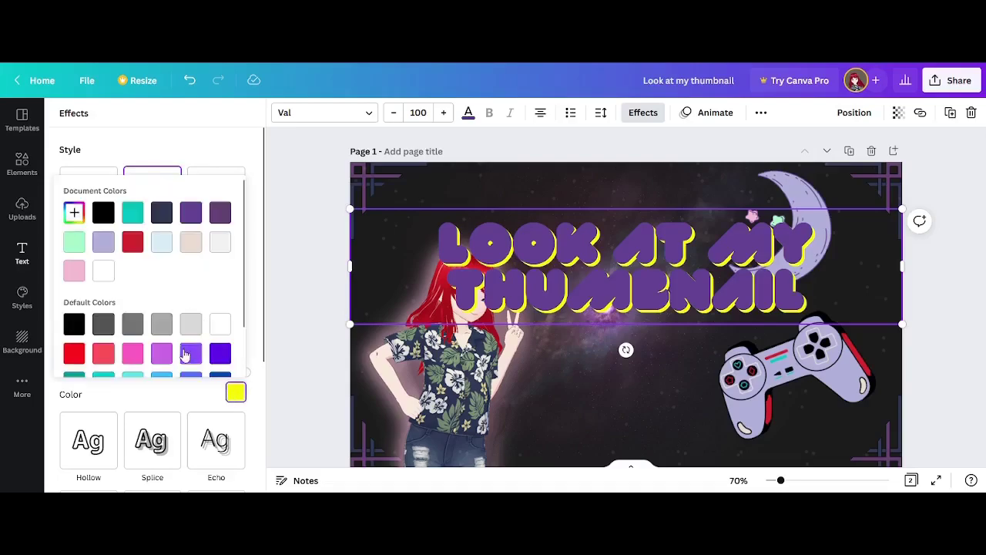
left_click(104, 243)
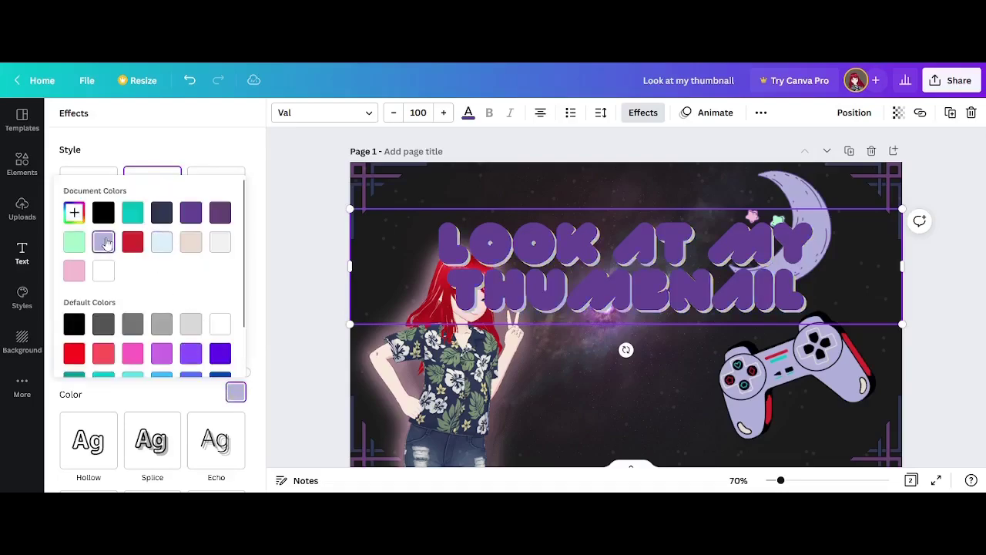
left_click(220, 243)
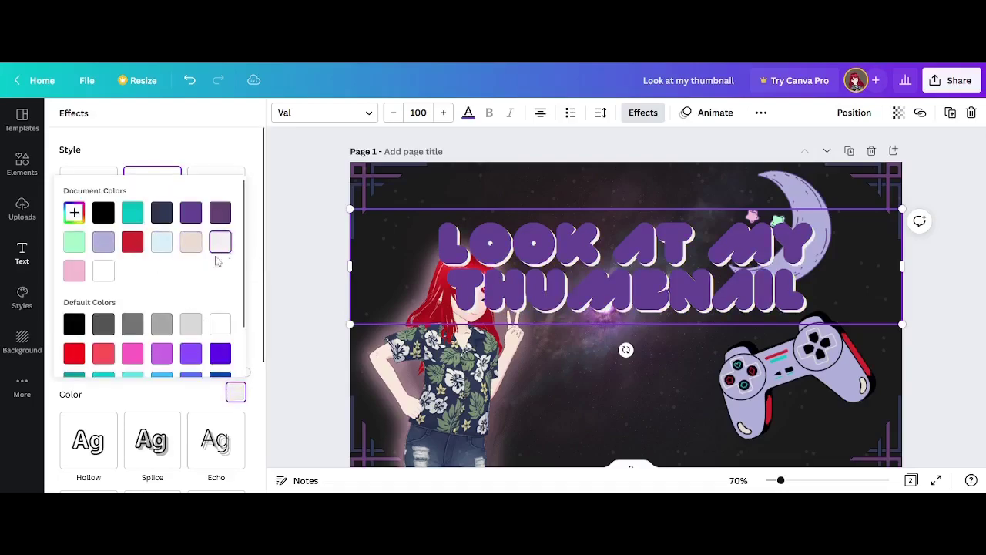
left_click(223, 215)
left_click(74, 271)
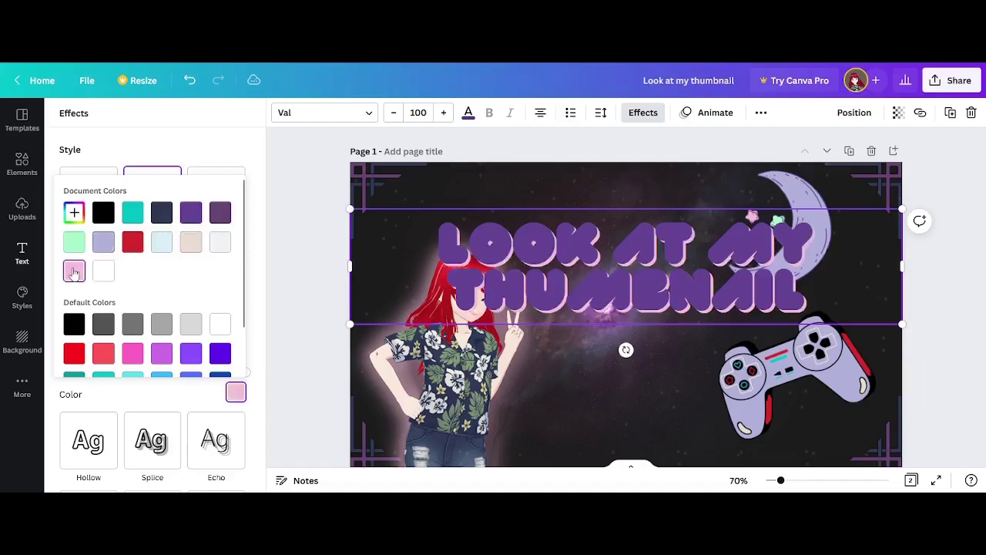
- Try the Hollow, Splice, Echo and Lift effects on the title text
scroll(161, 334, "down", 5)
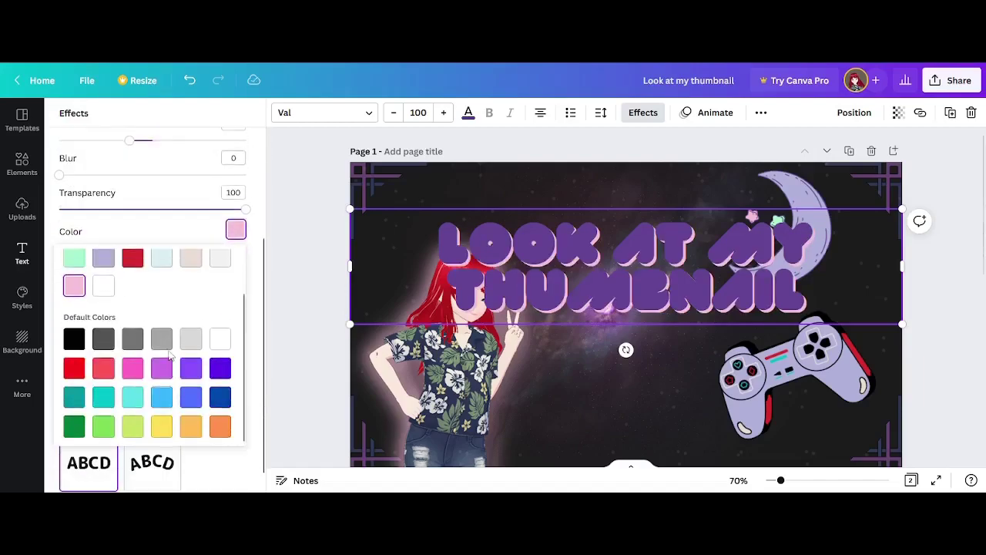
scroll(141, 223, "up", 1)
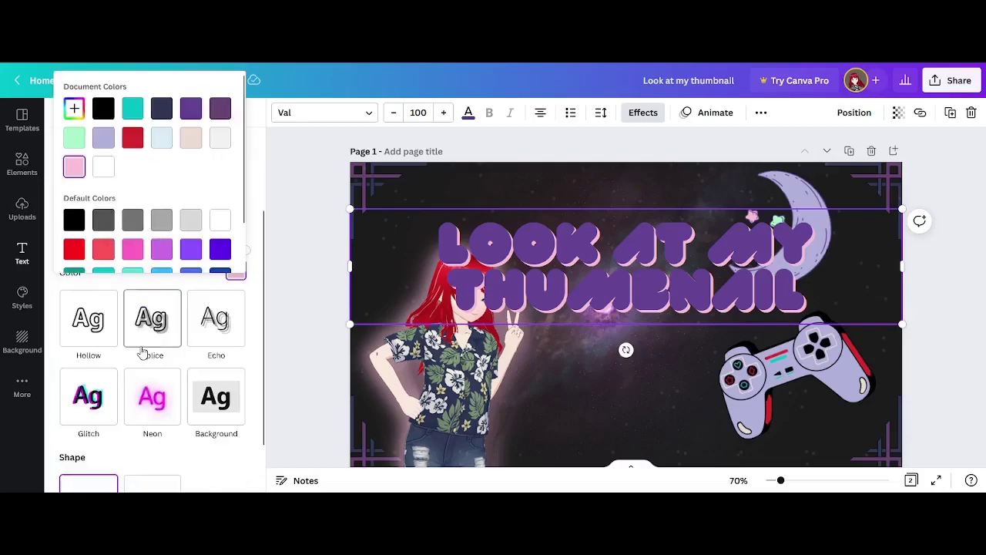
left_click(247, 180)
left_click(105, 328)
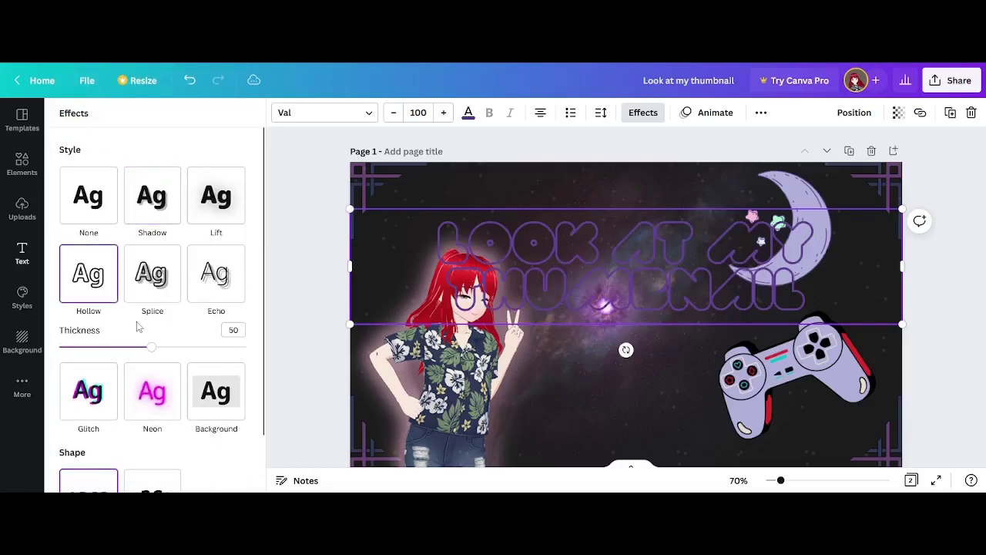
left_click(151, 273)
left_click(216, 273)
left_click(216, 196)
- Apply the Glitch effect to the title with an offset of 56 and a direction of -128
left_click(102, 397)
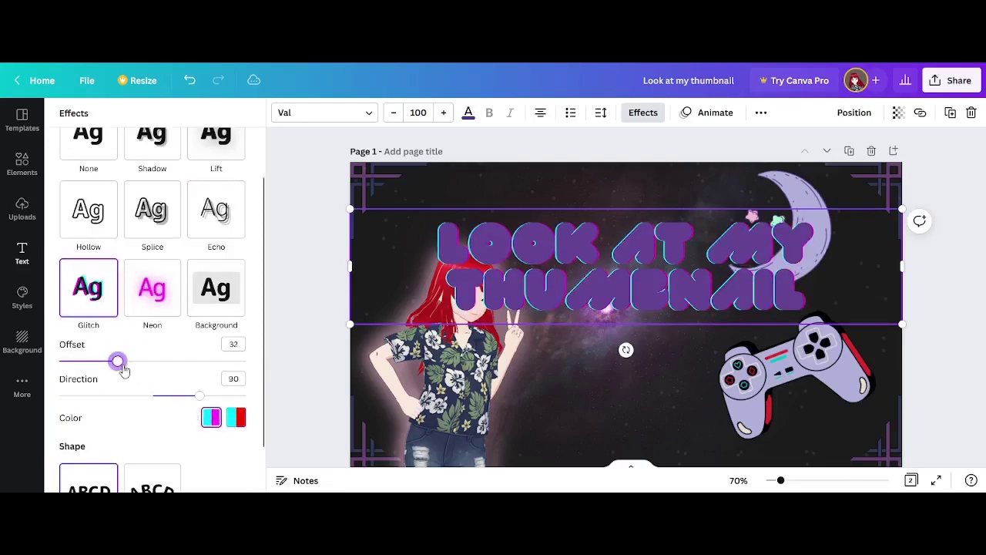
left_click_drag(124, 371, 85, 396)
scroll(154, 375, "down", 1)
scroll(162, 378, "up", 1)
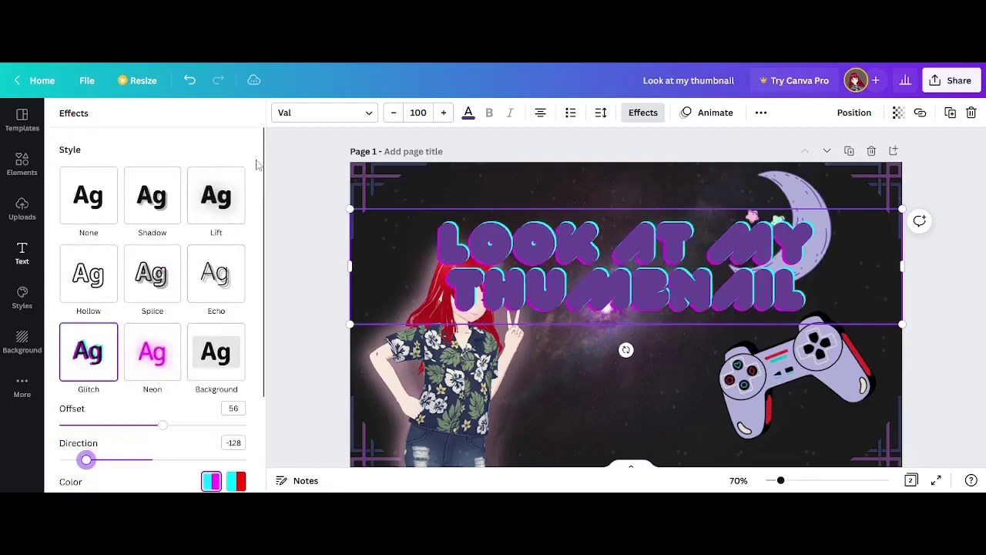
scroll(99, 341, "down", 2)
scroll(99, 342, "up", 2)
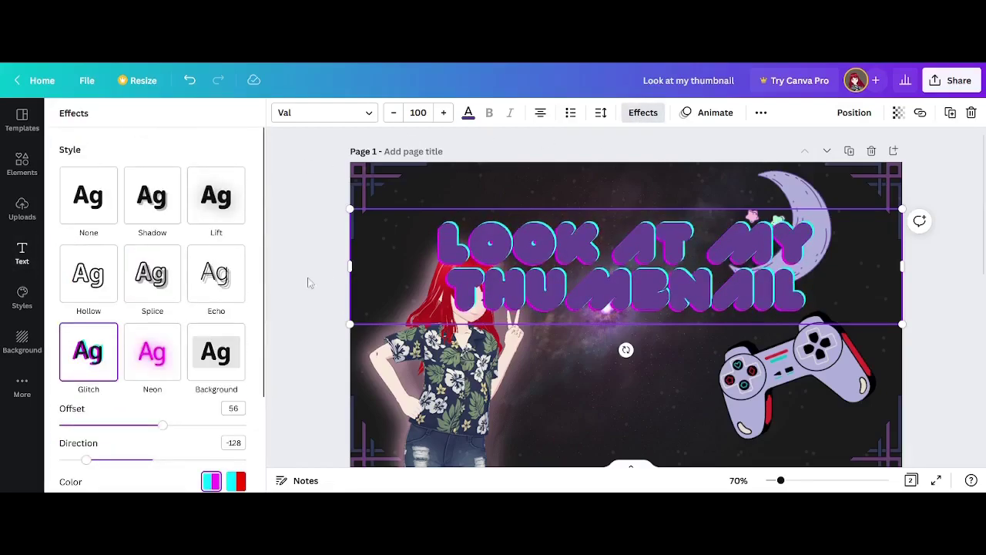
- Shrink the title to a font size of about 66.3 and place it above the character
left_click_drag(350, 324, 525, 279)
left_click_drag(674, 249, 562, 217)
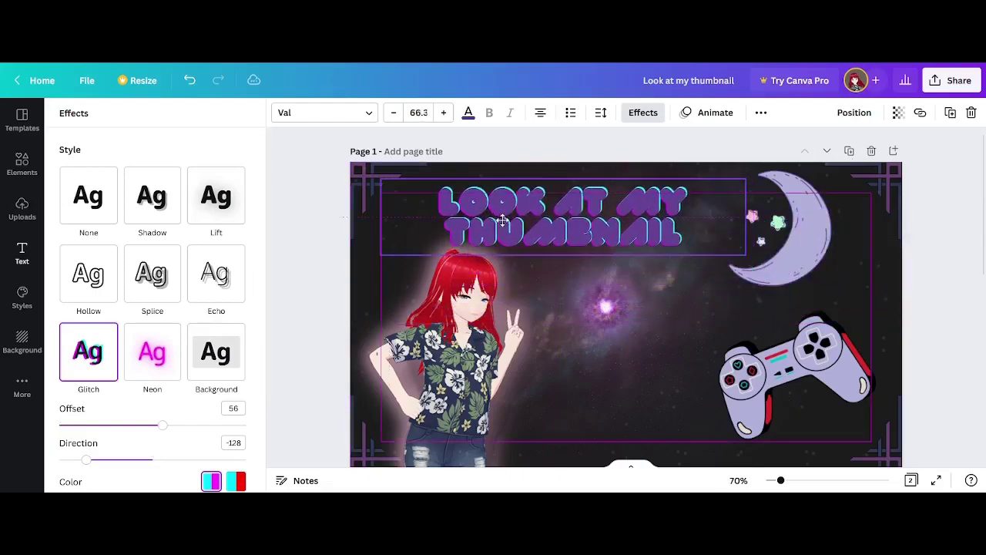
left_click(629, 324)
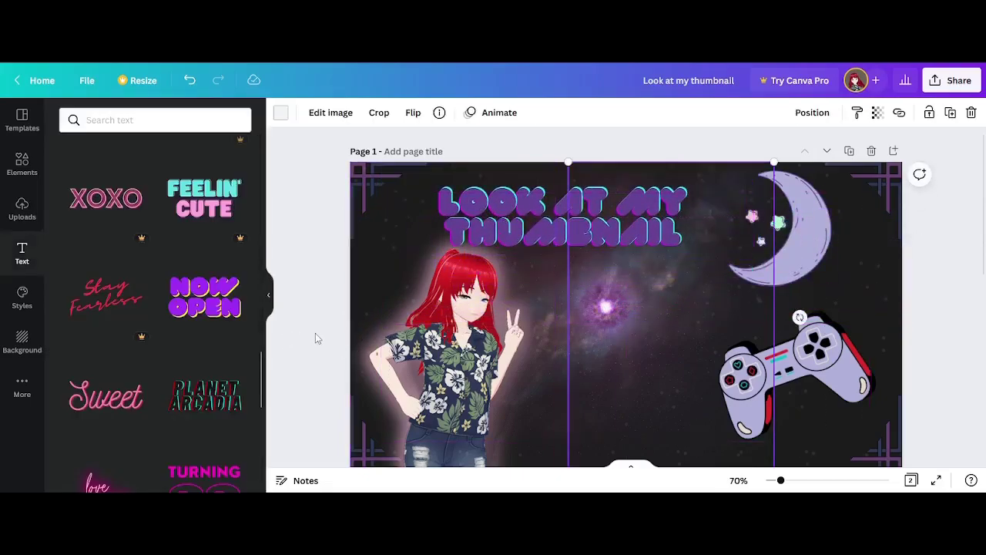
left_click(315, 333)
- Change the title's font to Rubik One after trying other fonts such as Knewave and Finger Paint
left_click(514, 221)
left_click(514, 221)
left_click(366, 114)
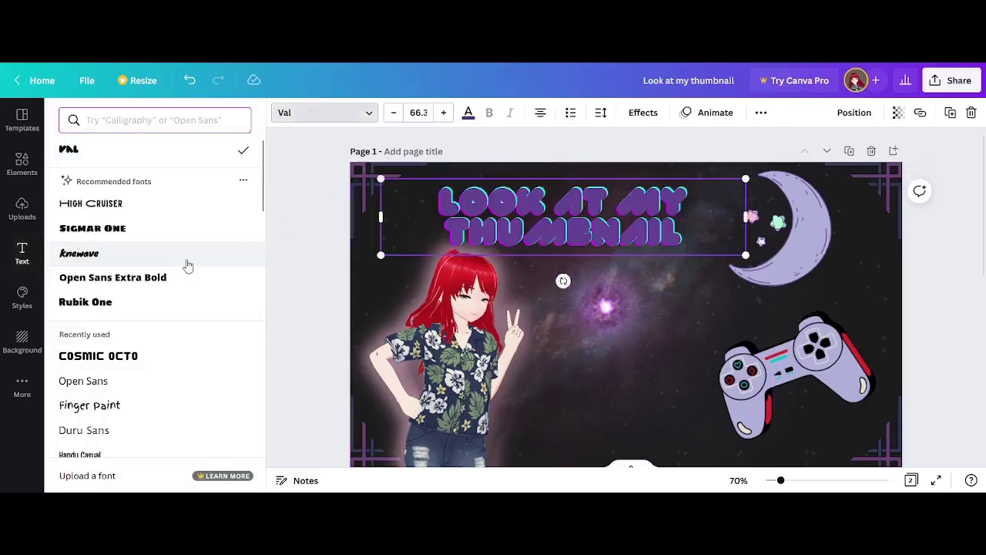
left_click(188, 264)
left_click(143, 357)
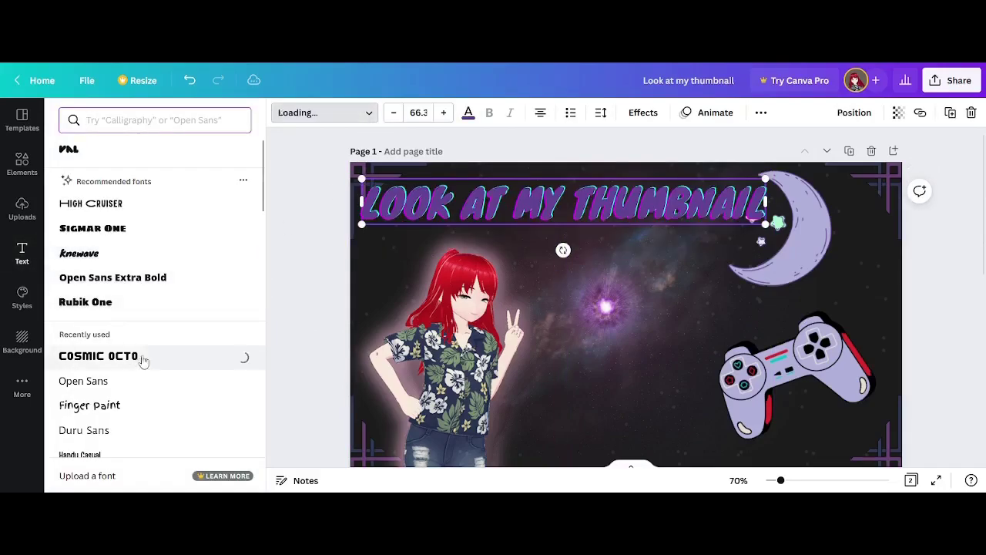
scroll(191, 322, "down", 3)
left_click(199, 316)
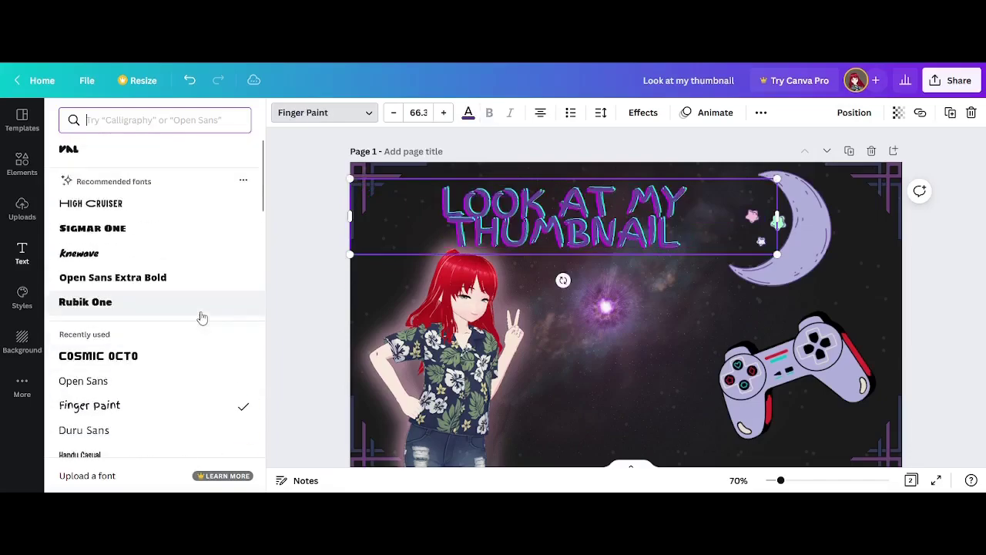
left_click(201, 314)
- Tilt the title diagonally upward between the character and the moon, and bring the character image forward over it
left_click_drag(563, 279, 599, 267)
left_click_drag(526, 234, 602, 302)
left_click(501, 277)
left_click(346, 304)
left_click(812, 114)
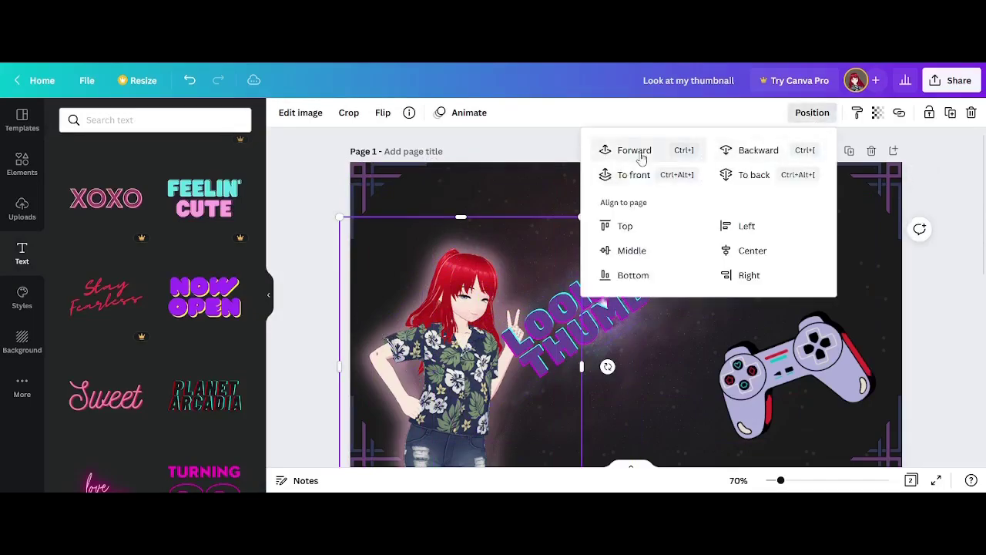
left_click(634, 151)
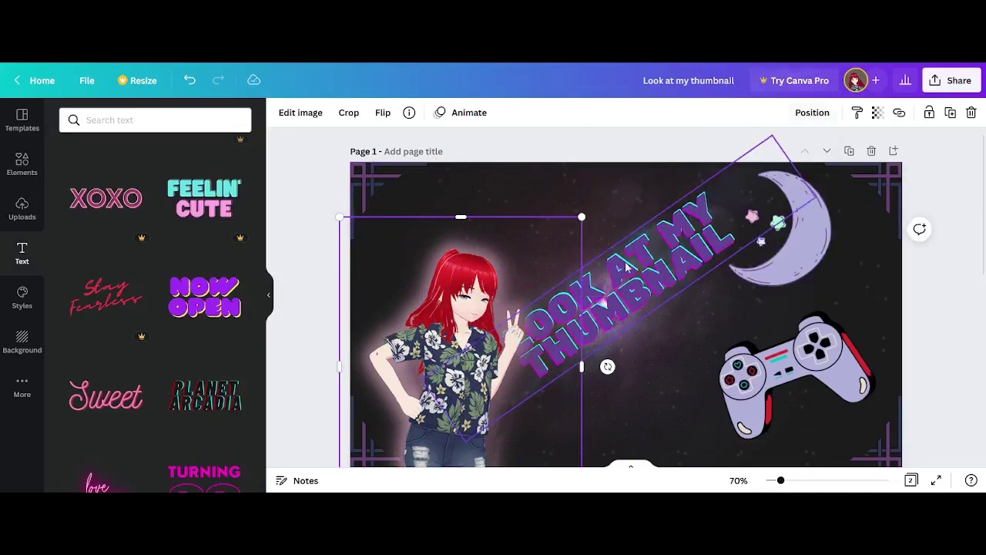
- Nudge the tilted title slightly up and away from the character's hand
left_click(641, 270)
left_click_drag(640, 270, 651, 259)
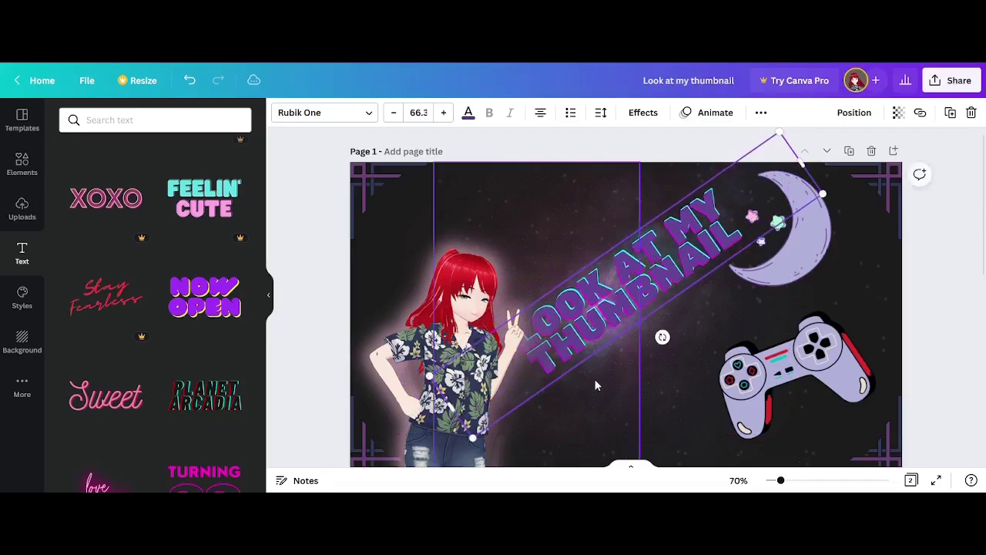
left_click(548, 388)
left_click(308, 331)
- Add a subheading below the tilted title and replace its placeholder text with "Free tools"
scroll(154, 246, "up", 10)
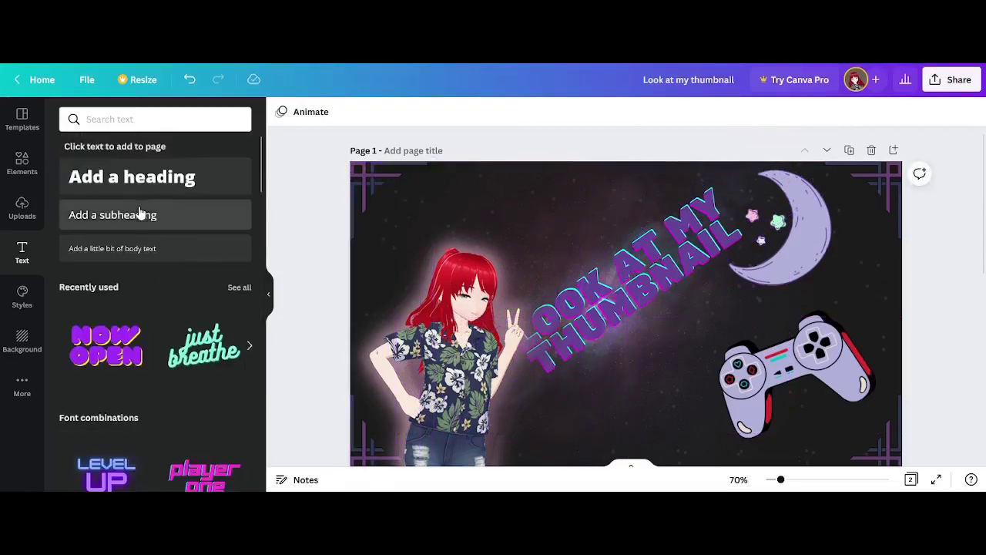
left_click(140, 213)
left_click_drag(625, 314, 613, 423)
double_click(655, 424)
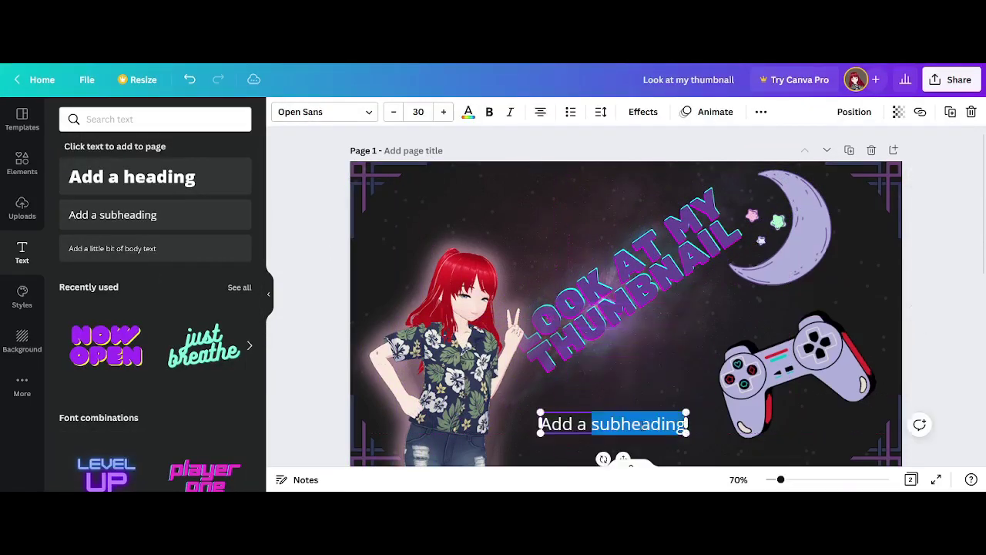
left_click_drag(682, 424, 534, 425)
key("BackSpace")
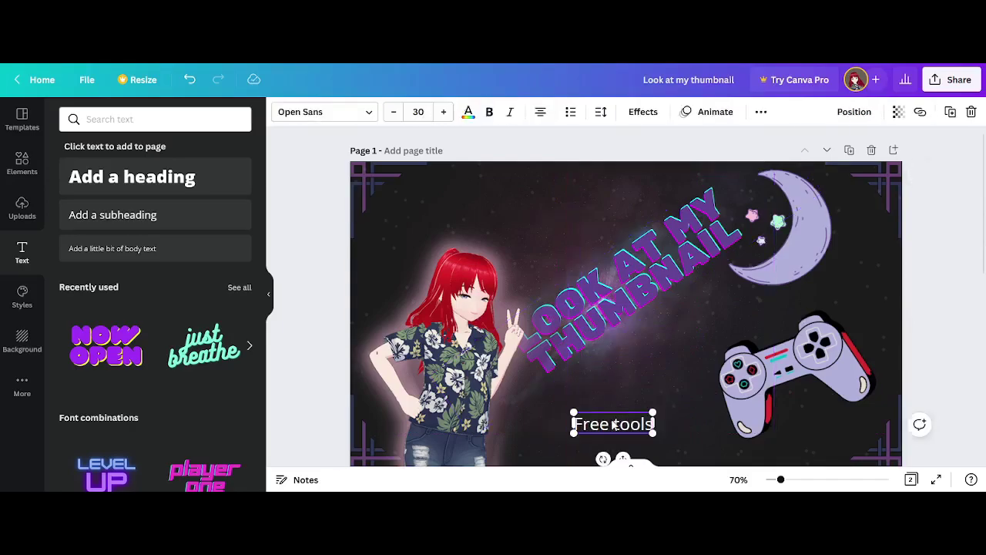
- Set the "Free tools" text's font to Knewave and its colour to turquoise
left_click(324, 112)
scroll(158, 308, "down", 3)
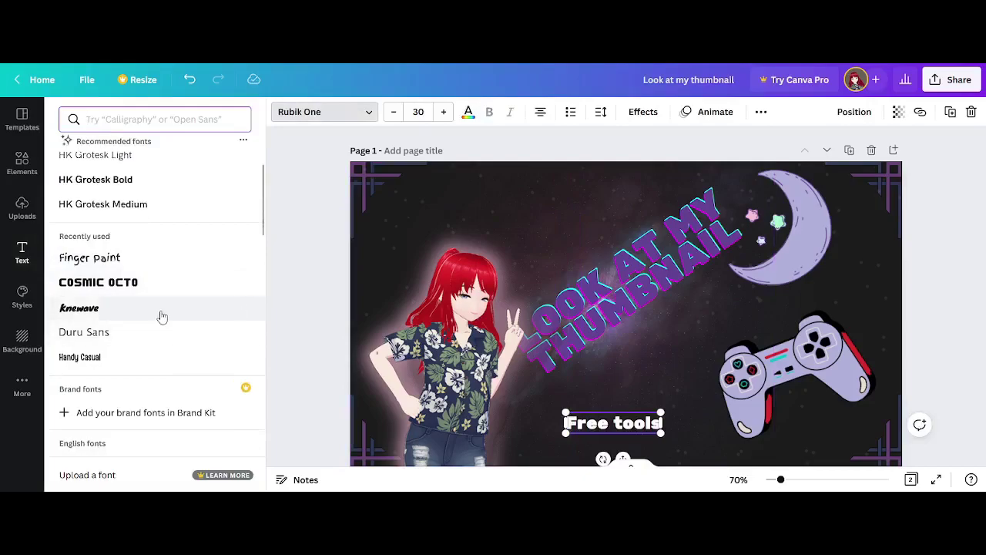
left_click(159, 307)
left_click(468, 112)
left_click(139, 178)
scroll(143, 231, "down", 3)
- Apply the Neon effect at intensity 96 to "Free tools", trying other effects and a Curve shape but keeping the text straight
left_click(643, 112)
left_click(152, 272)
left_click(216, 272)
left_click(211, 205)
left_click(152, 391)
scroll(154, 370, "down", 2)
left_click_drag(154, 360, 237, 362)
left_click(168, 460)
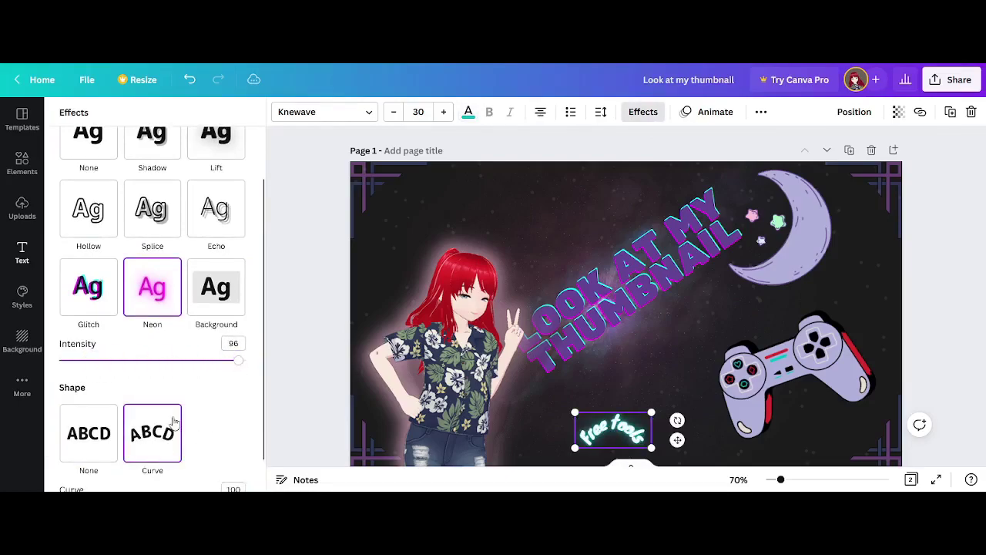
left_click(89, 433)
- Enlarge the "Free tools" text and place it below the title, between the character and the controller
scroll(154, 370, "up", 2)
left_click_drag(599, 425, 636, 399)
left_click(308, 286)
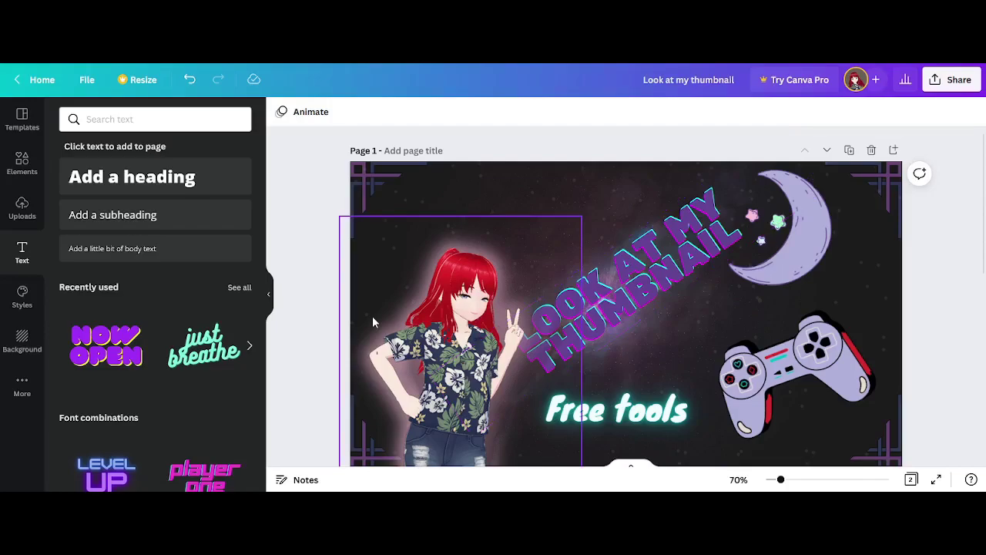
- Enlarge the character image and reposition it so the figure fills the canvas height beside the title
left_click(343, 214)
left_click_drag(343, 214, 294, 128)
left_click_drag(457, 217, 442, 228)
left_click(905, 233)
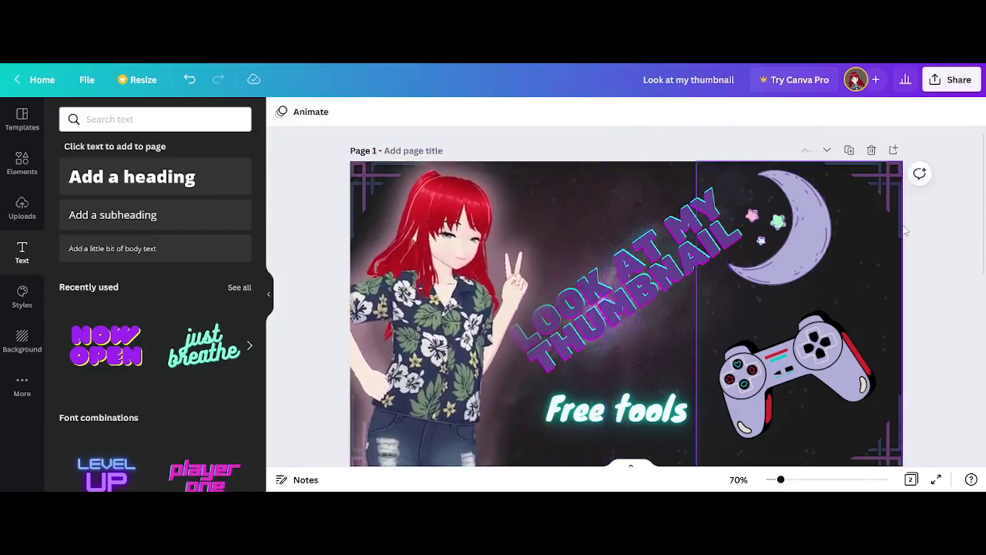
- Download the design as a PNG at 1280 × 720 px
left_click(959, 82)
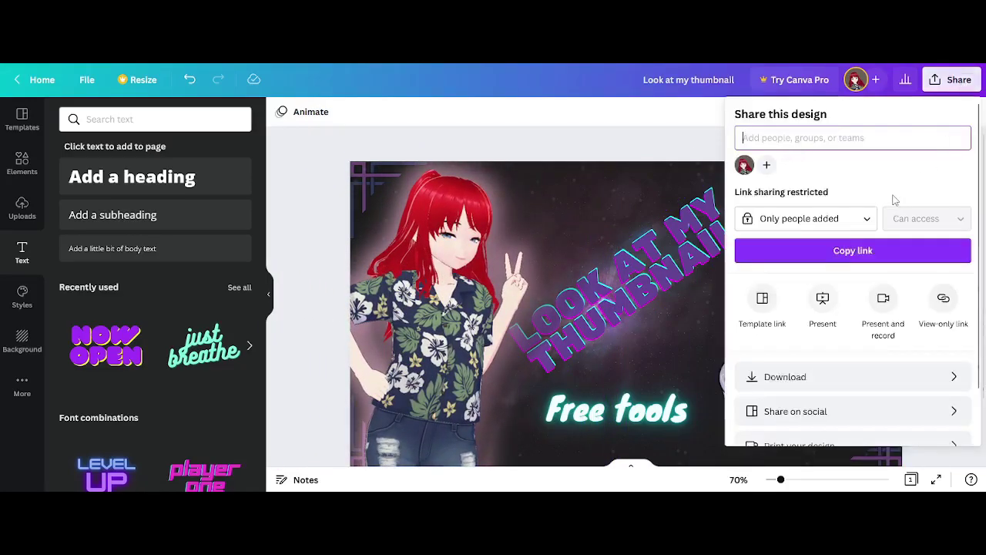
left_click(854, 376)
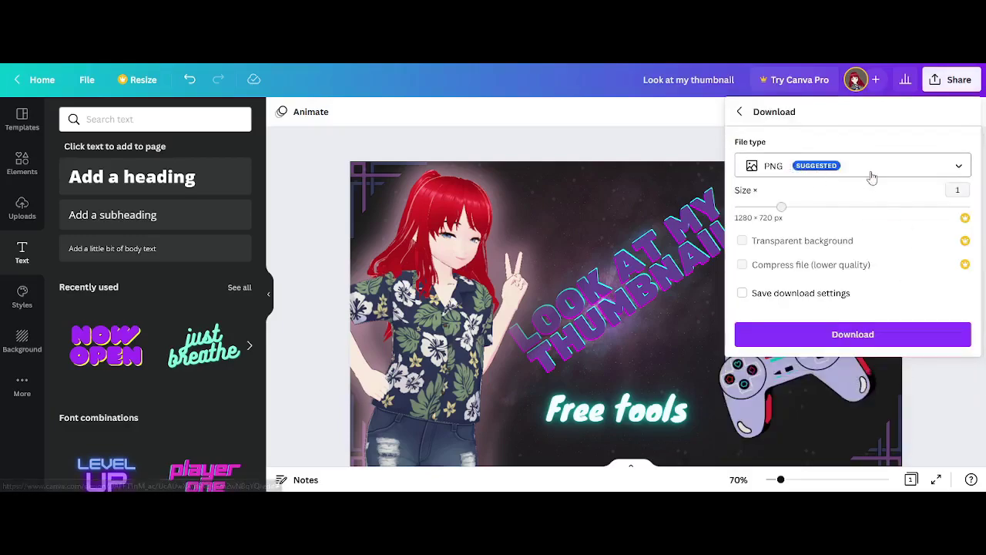
left_click(829, 334)
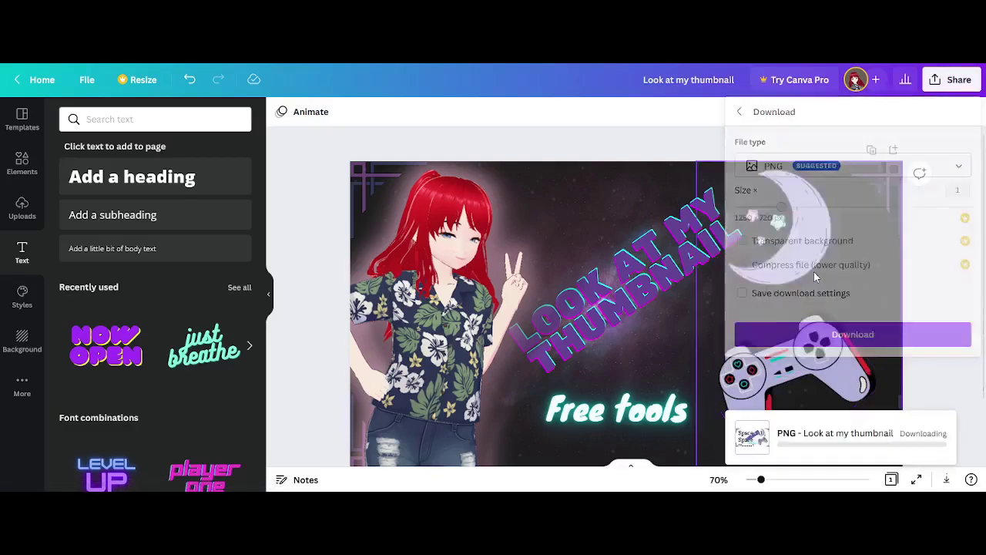